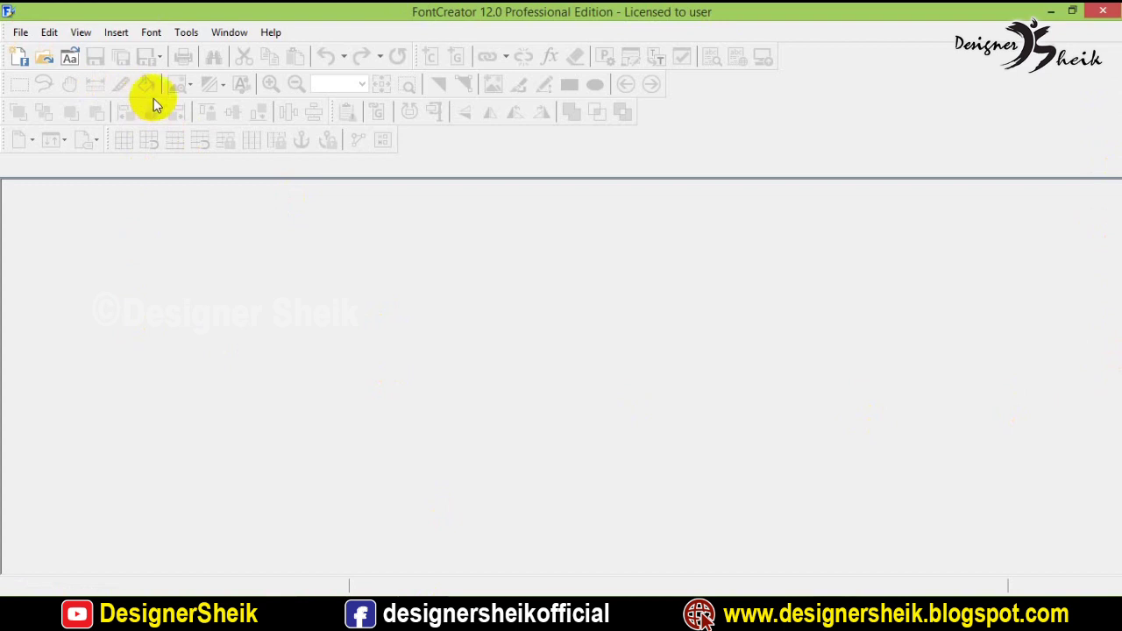
# Open BAMINI-Tamil24 from the 87 BAMINI Tamil folder in FontCreator, viewing files as large icons
pyautogui.click(371, 603)
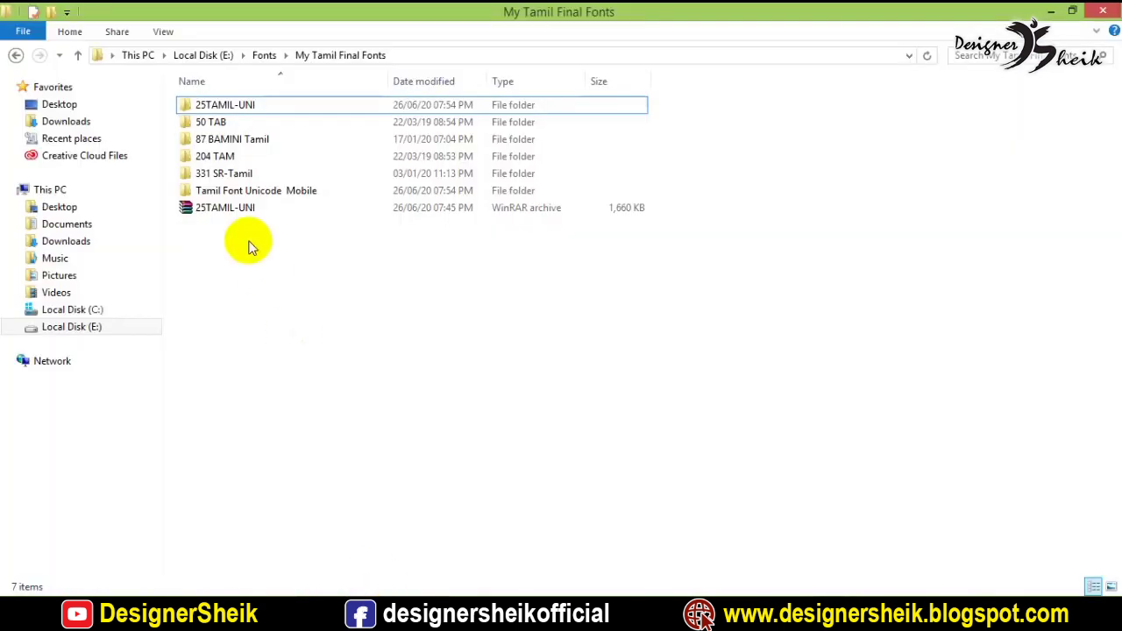
pyautogui.doubleClick(219, 145)
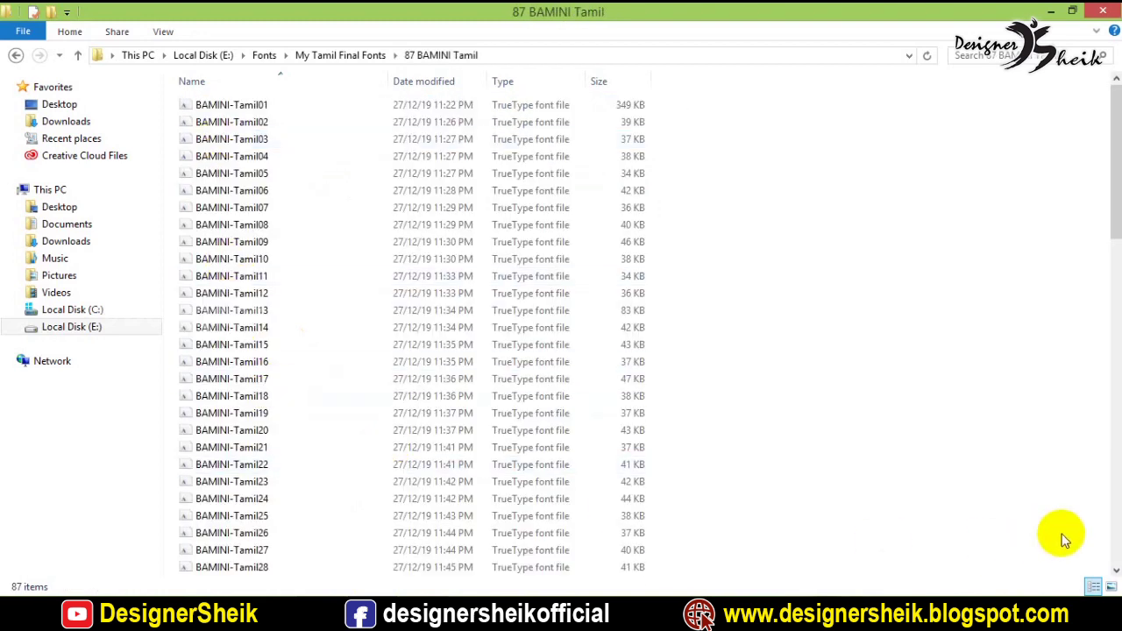
pyautogui.click(1111, 586)
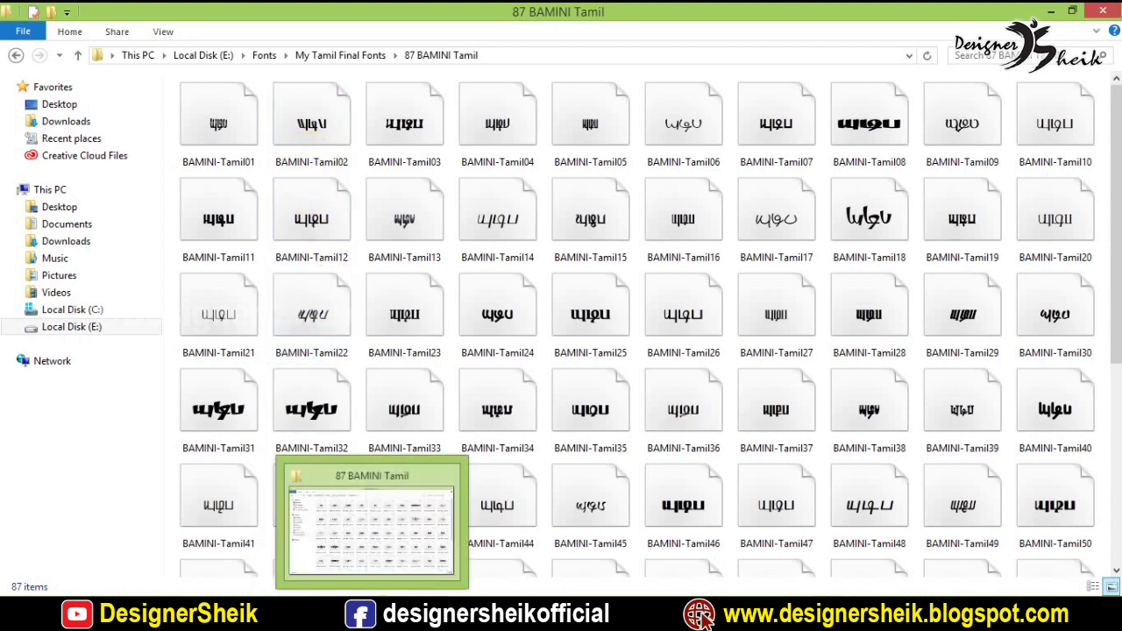
pyautogui.click(380, 151)
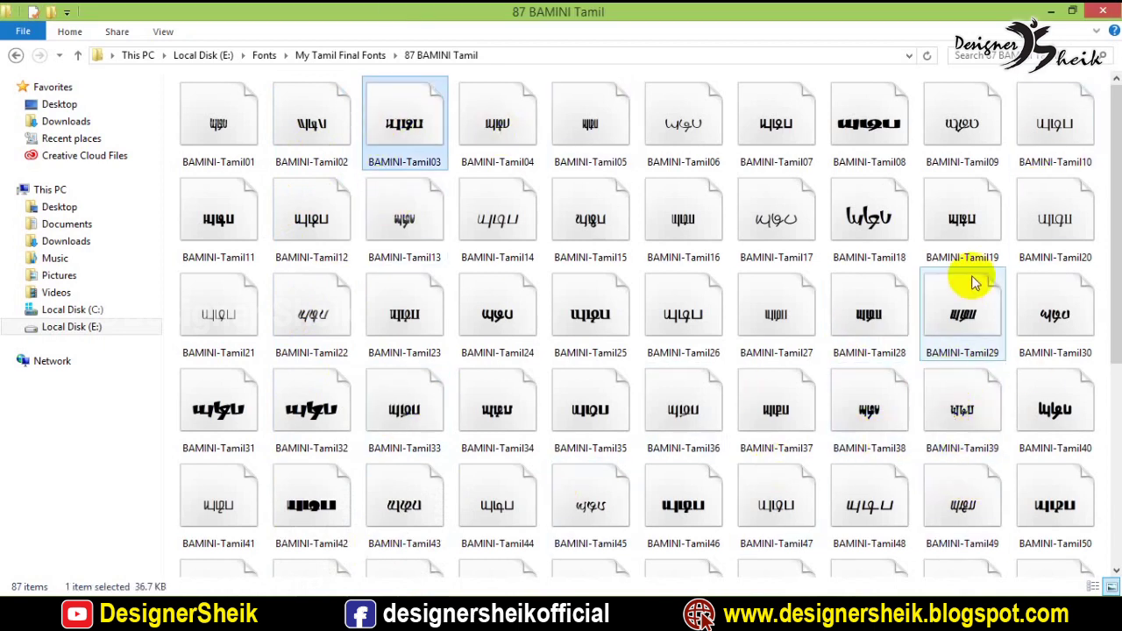
pyautogui.click(501, 310)
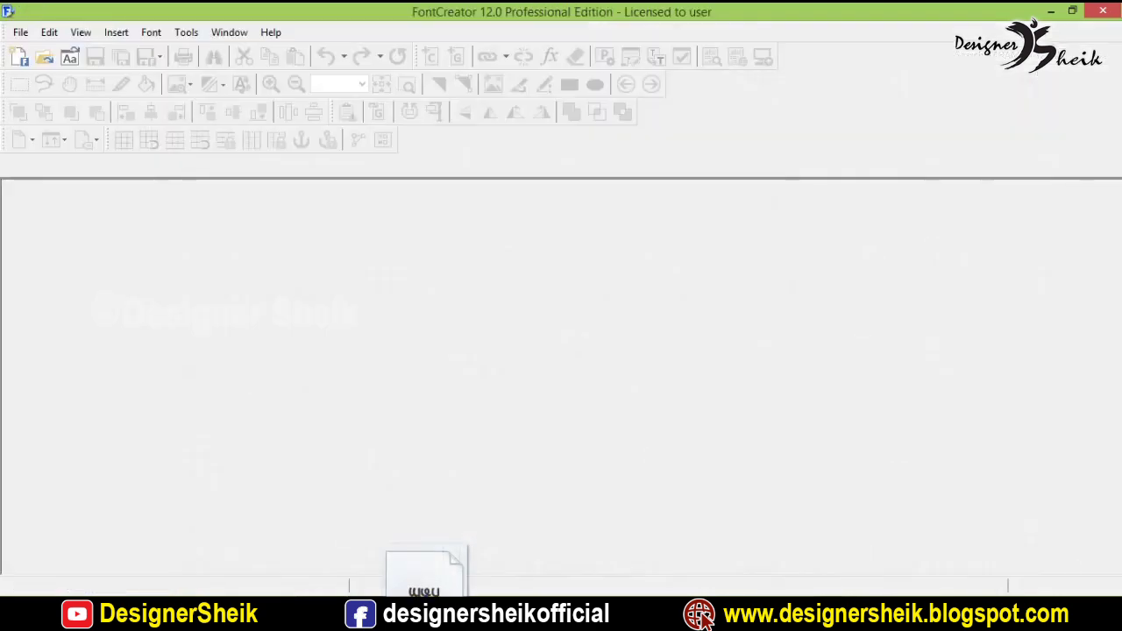
pyautogui.moveTo(504, 309); pyautogui.dragTo(499, 366)
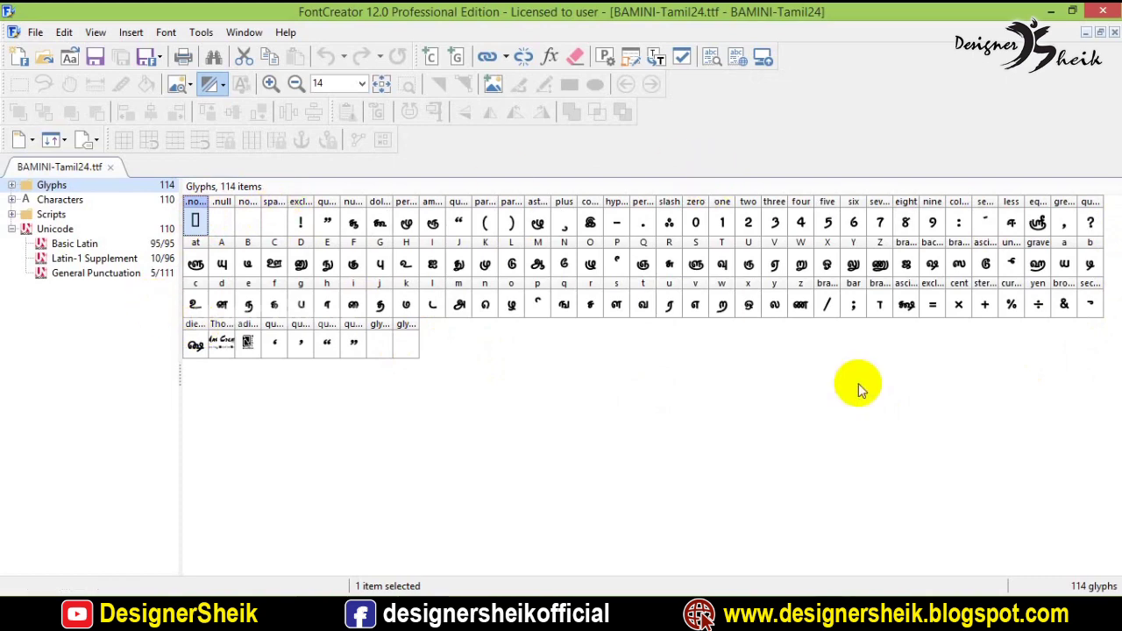
# Return File Explorer to the My Tamil Final Fonts folder, keeping BAMINI-Tamil24 open in FontCreator
pyautogui.click(347, 614)
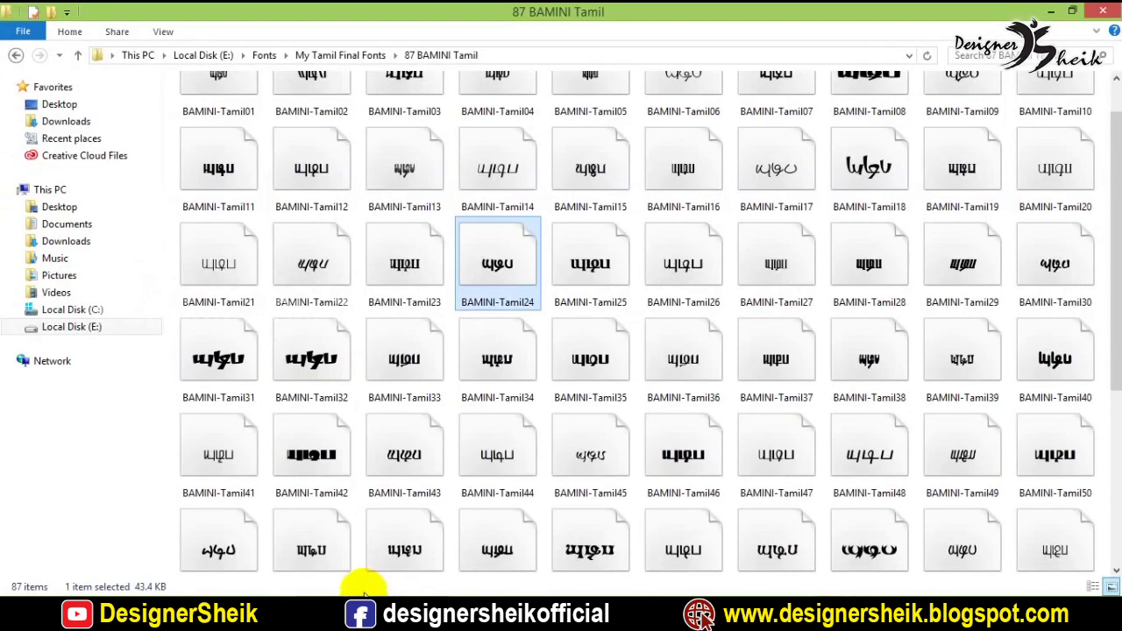
pyautogui.click(342, 56)
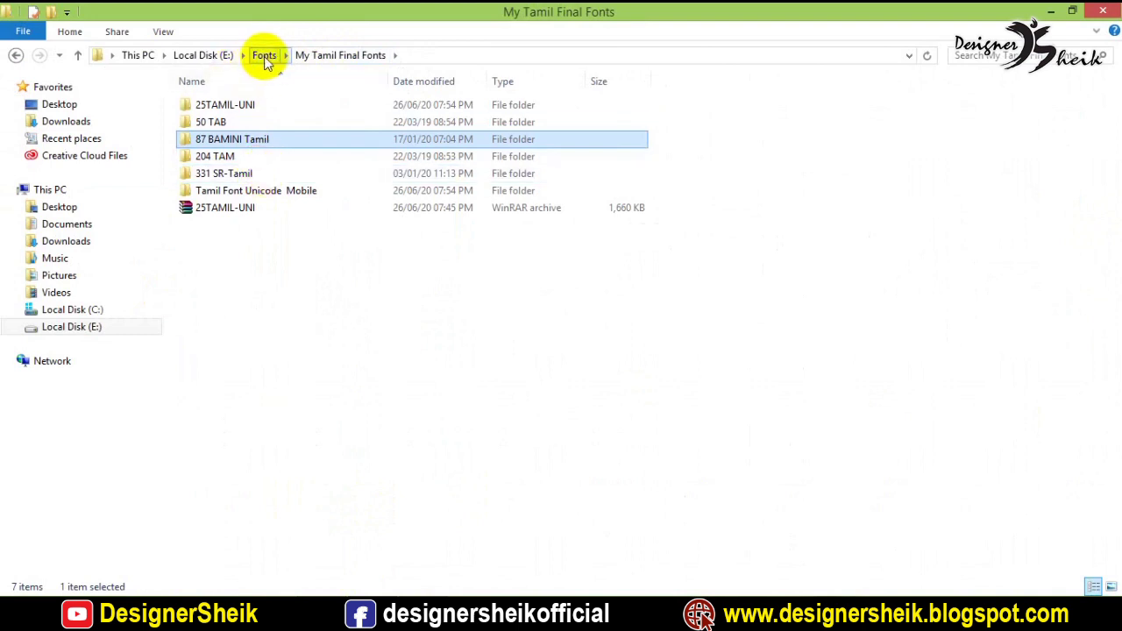
pyautogui.click(428, 605)
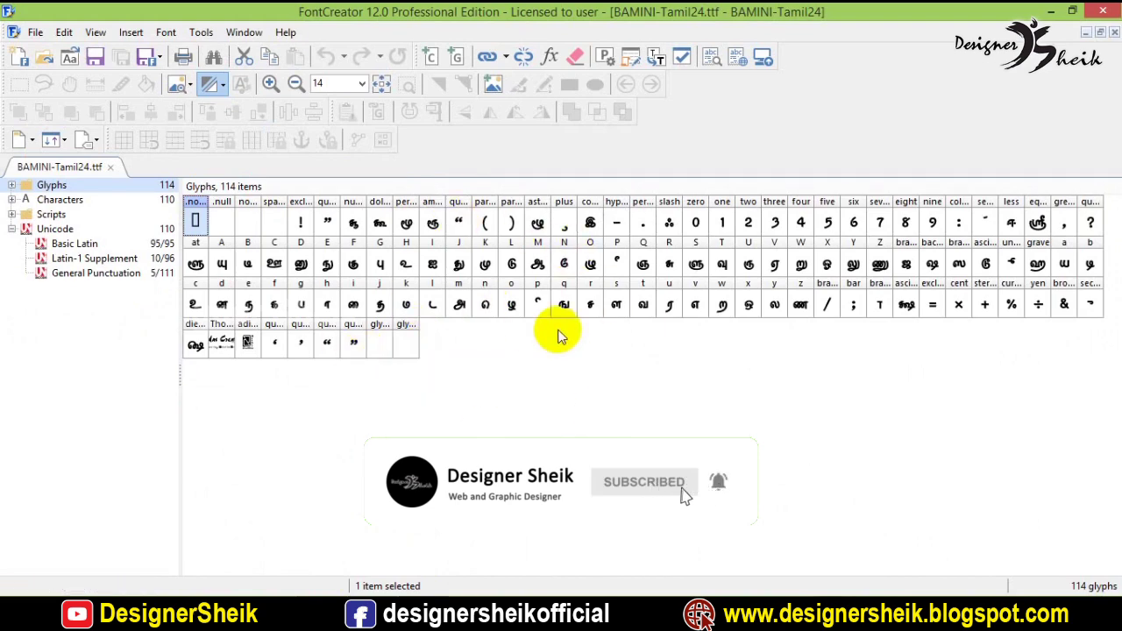
pyautogui.click(366, 591)
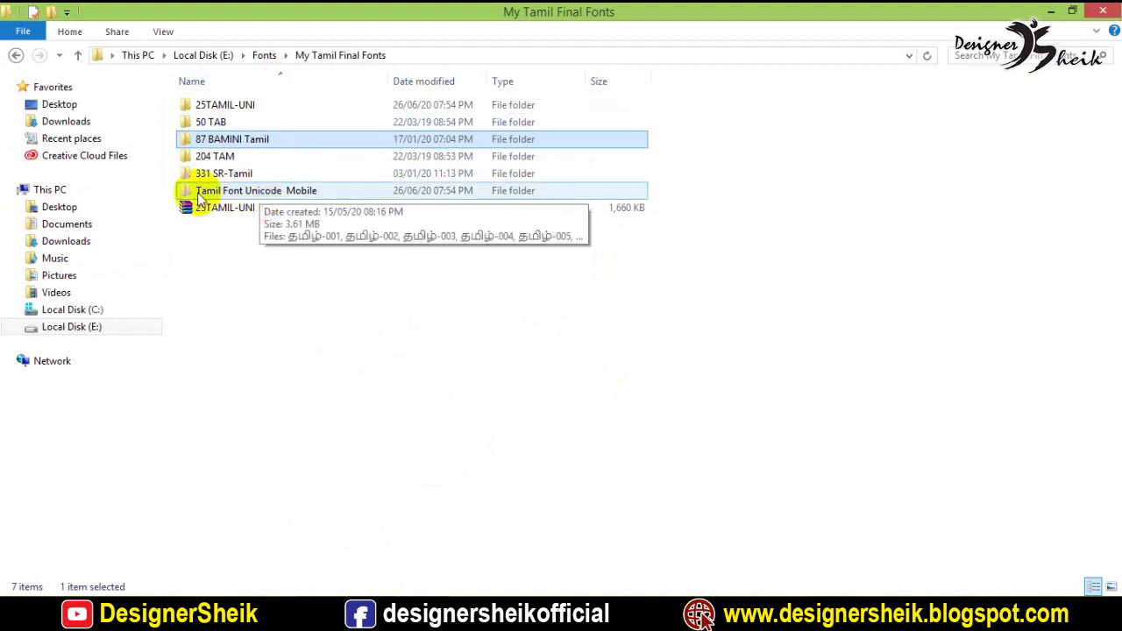
# Browse the Tamil Font Unicode Mobile folder's fonts, then go back to My Tamil Final Fonts
pyautogui.doubleClick(265, 193)
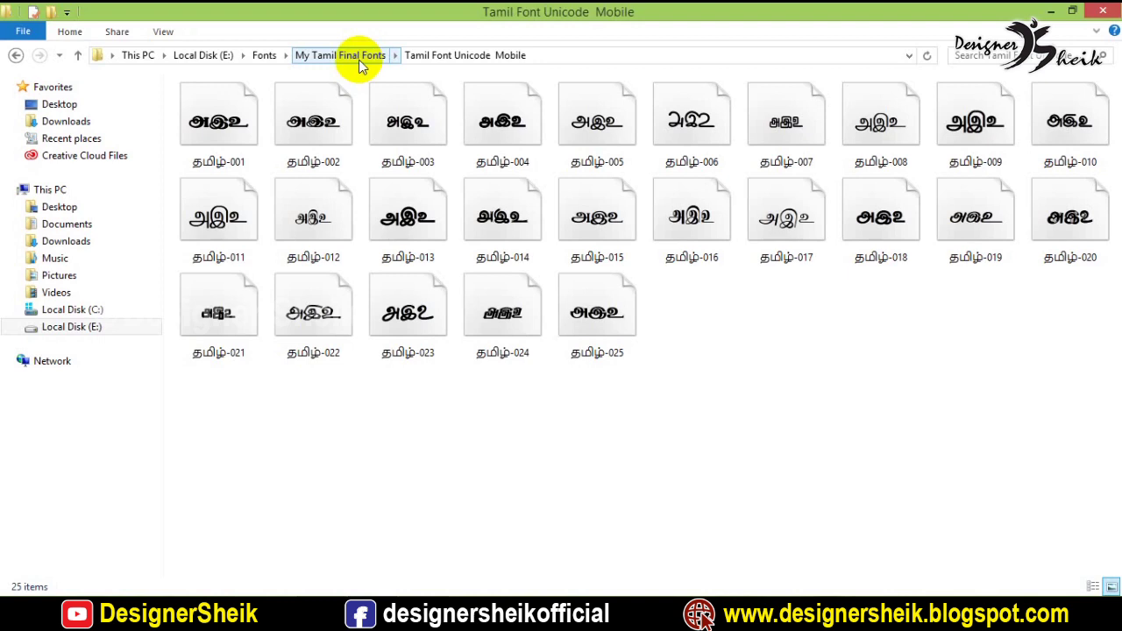
pyautogui.click(229, 125)
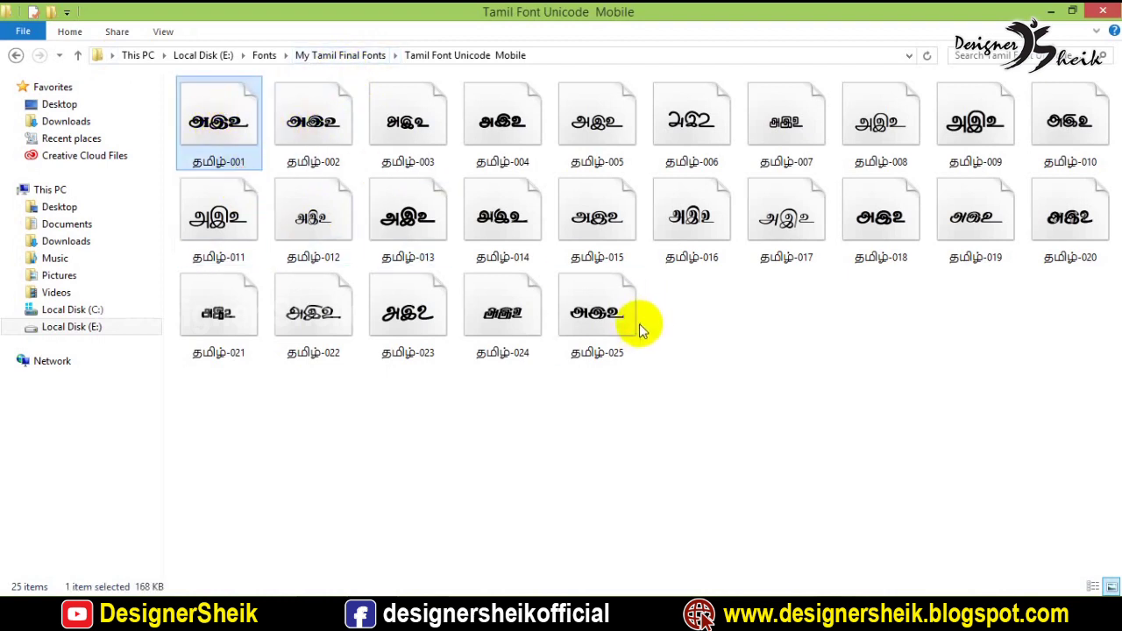
pyautogui.moveTo(671, 368)
pyautogui.mouseDown()
pyautogui.moveTo(275, 155)
pyautogui.moveTo(221, 156)
pyautogui.mouseUp()
pyautogui.click(809, 389)
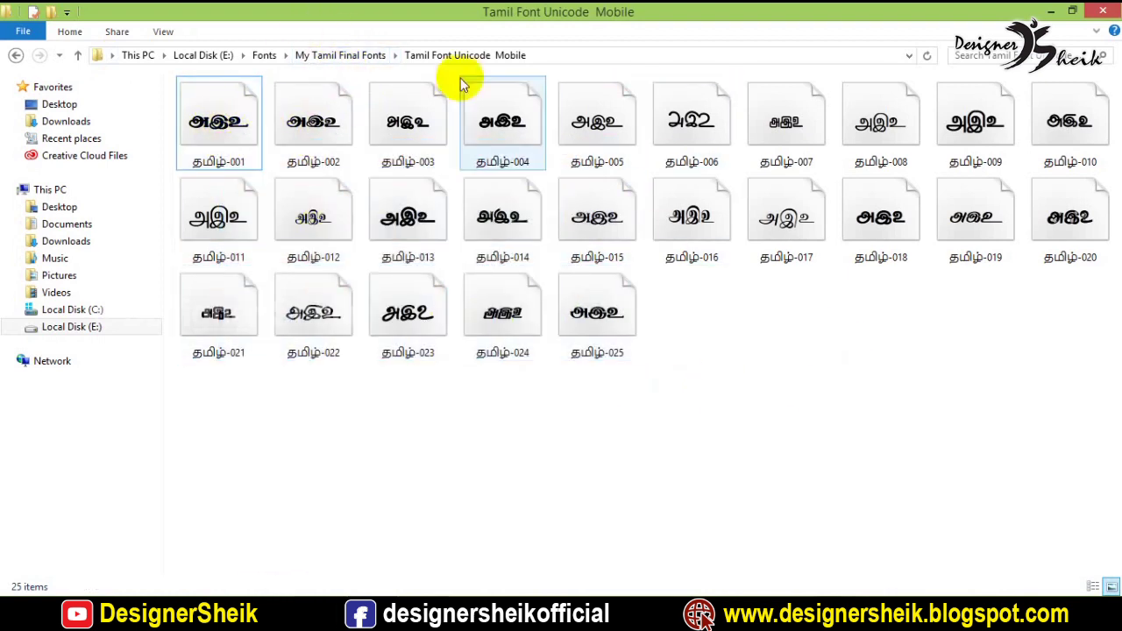
pyautogui.click(321, 55)
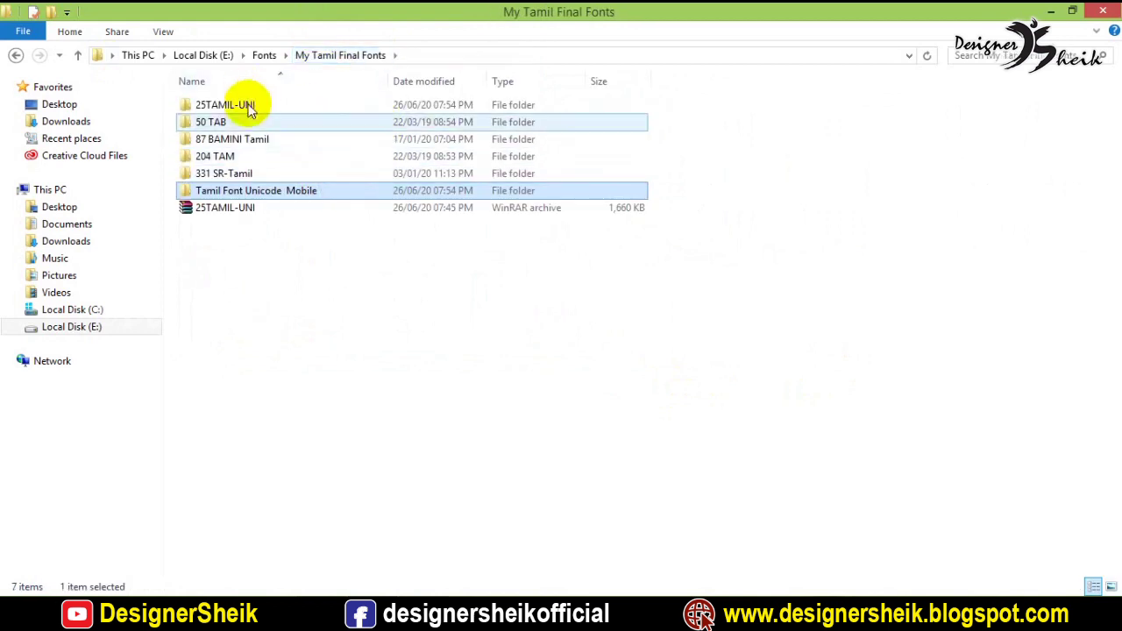
# Open TAMIL-UNI001 from the 25TAMIL-UNI folder in FontCreator
pyautogui.doubleClick(221, 106)
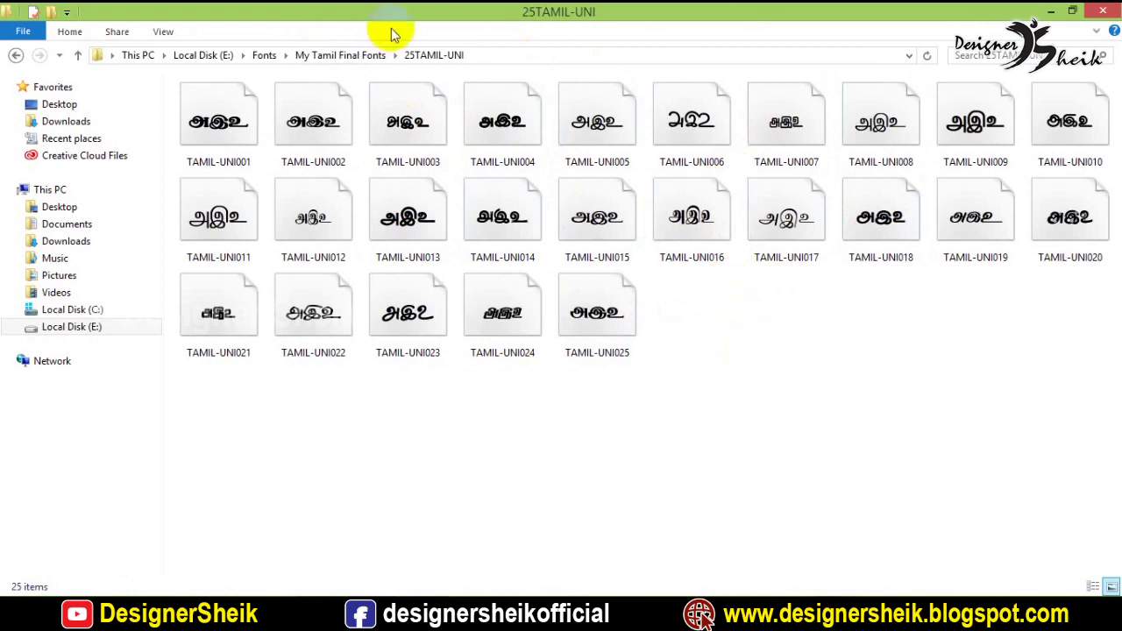
pyautogui.click(242, 120)
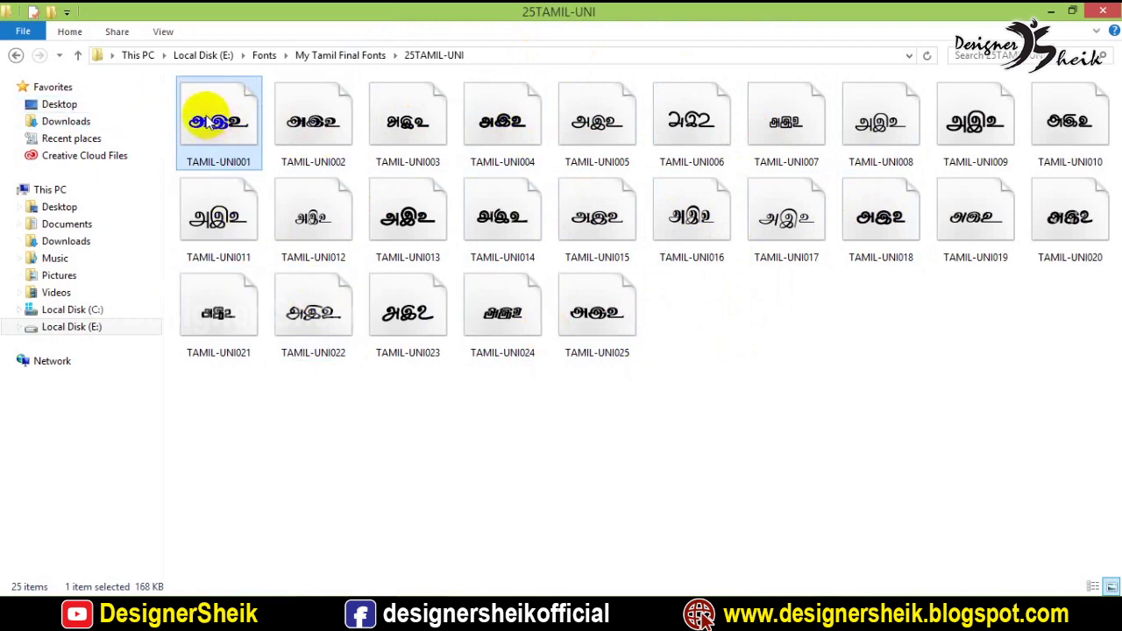
pyautogui.moveTo(209, 127)
pyautogui.mouseDown()
pyautogui.moveTo(576, 185)
pyautogui.moveTo(579, 169)
pyautogui.mouseUp()
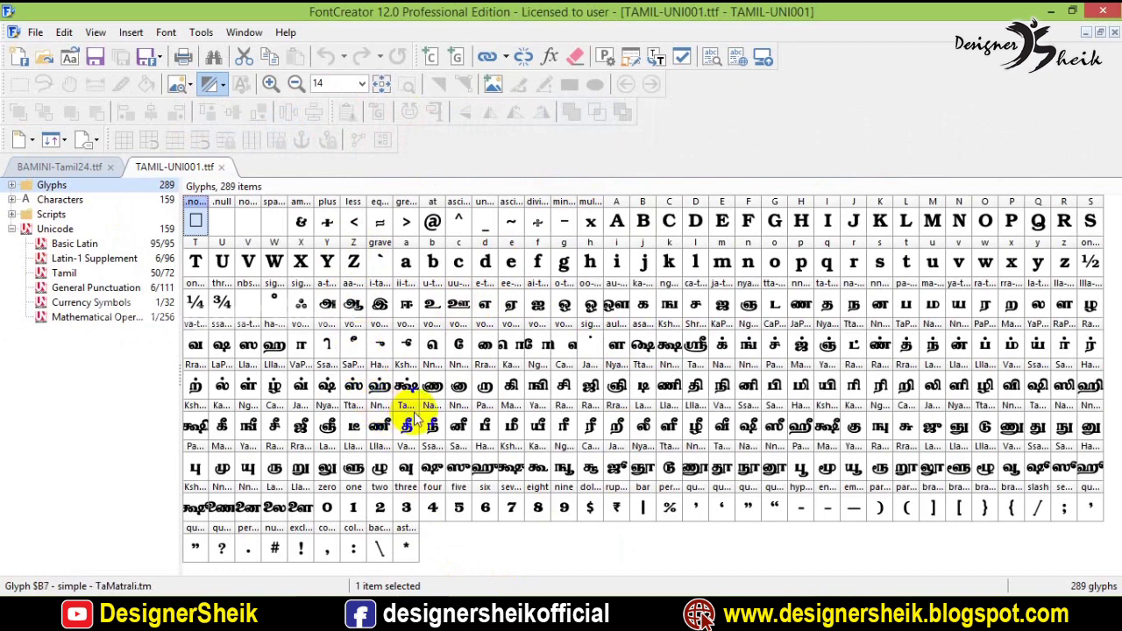
# Compare BAMINI-Tamil24's 114 glyphs with TAMIL-UNI001's 289, ending on TAMIL-UNI001
pyautogui.click(70, 166)
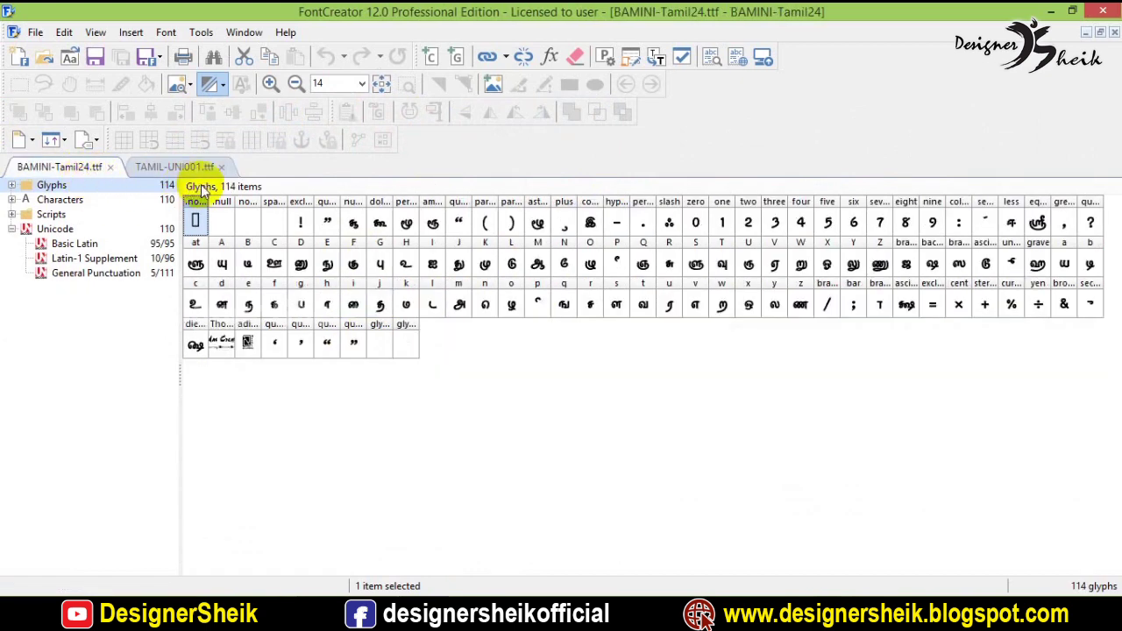
pyautogui.click(174, 167)
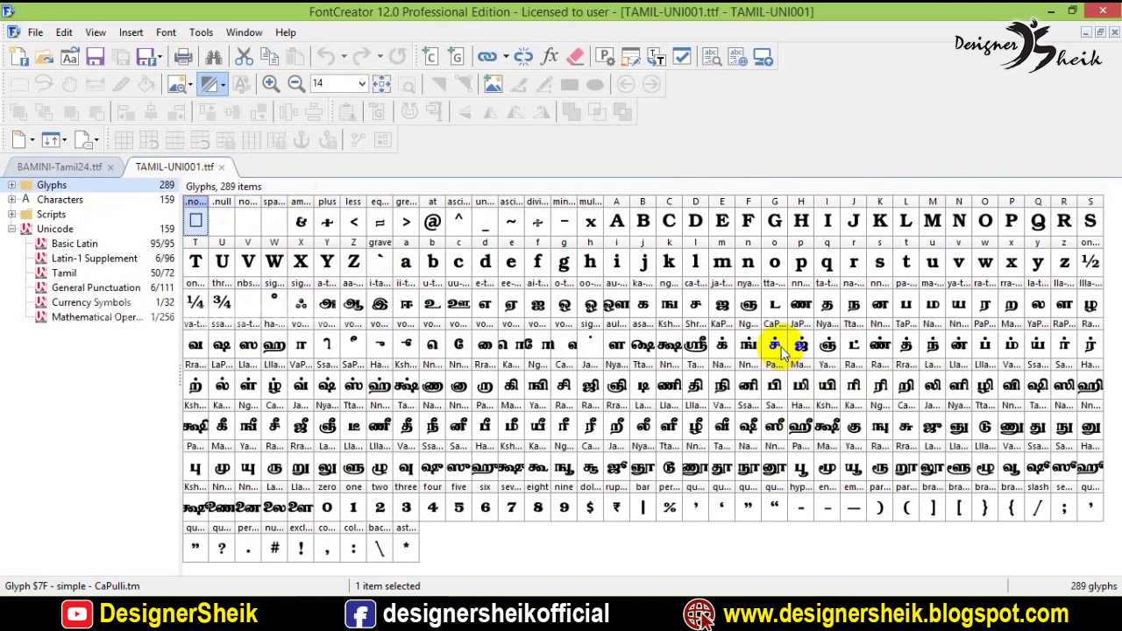
pyautogui.click(76, 167)
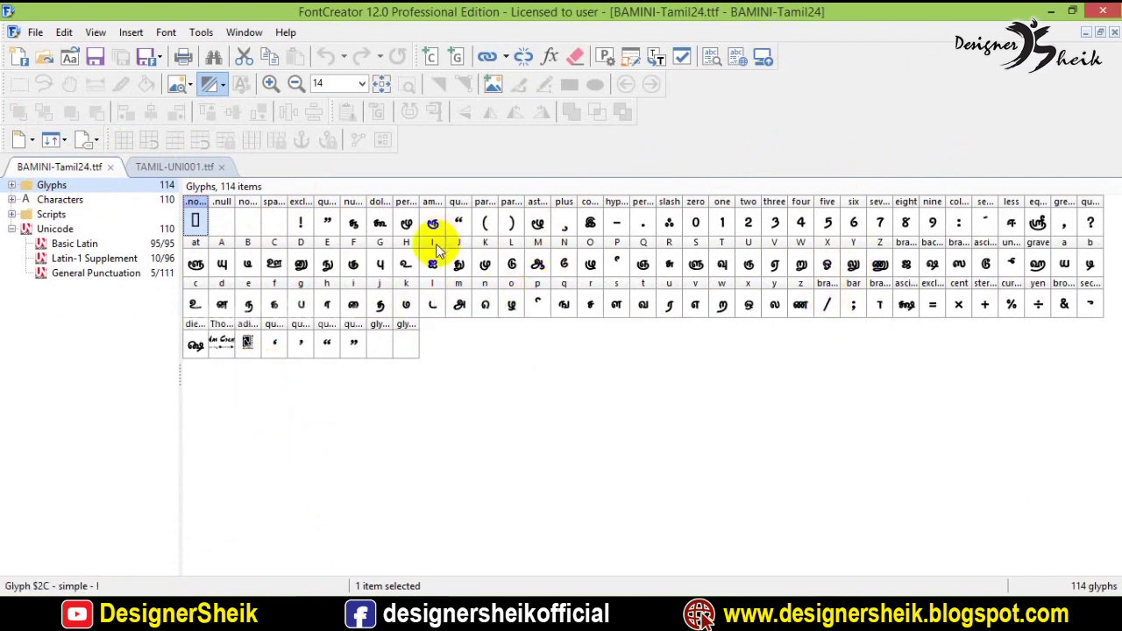
pyautogui.click(186, 166)
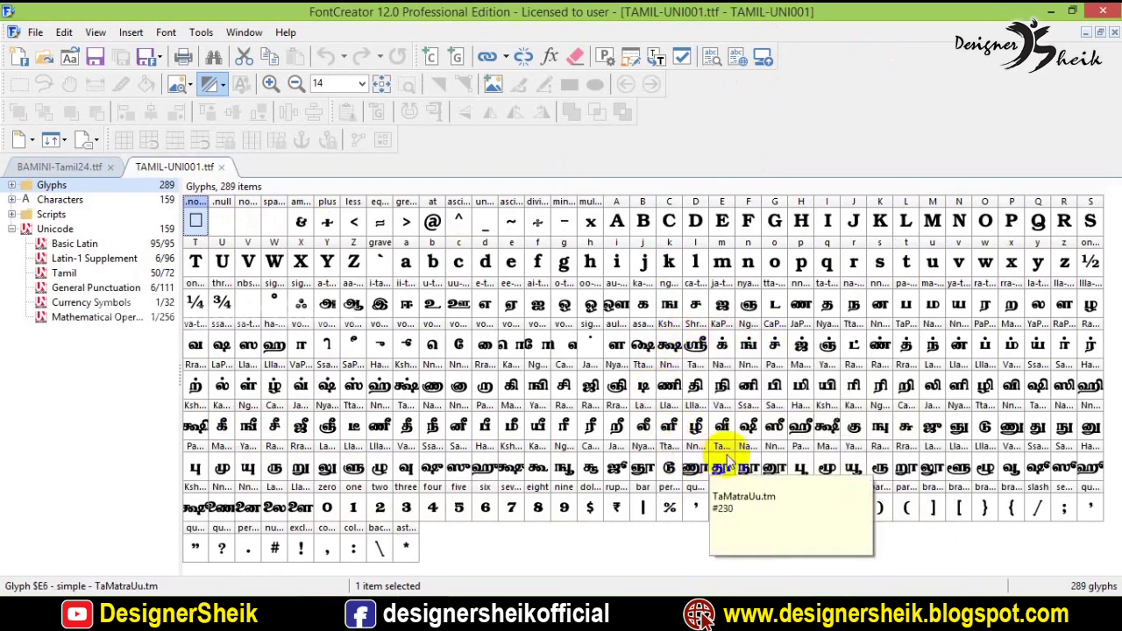
pyautogui.doubleClick(330, 431)
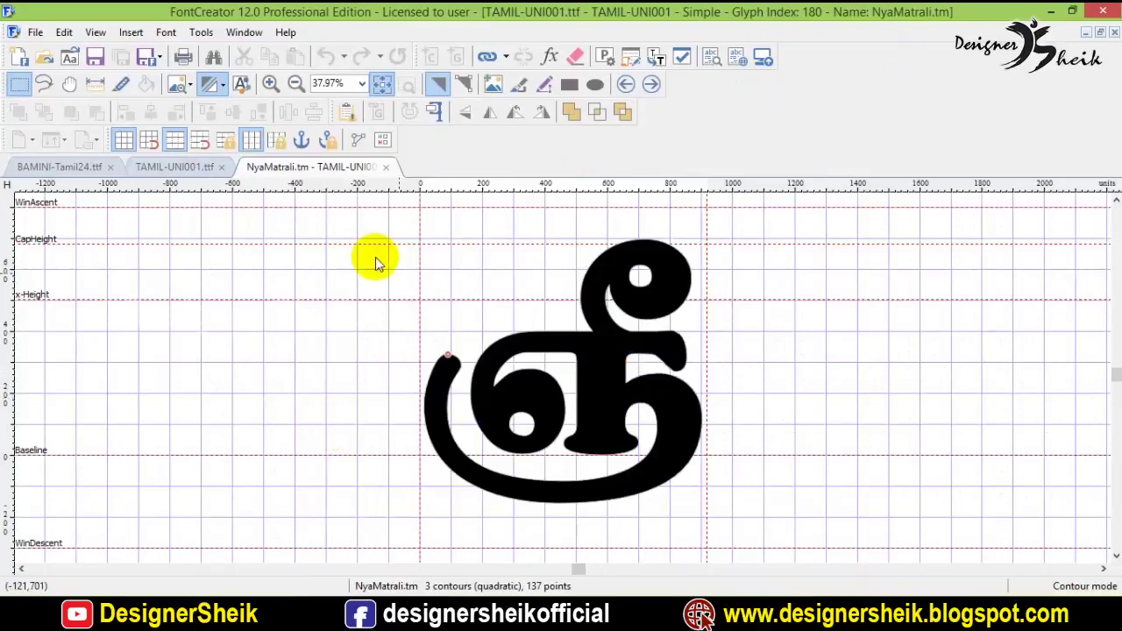
pyautogui.click(386, 169)
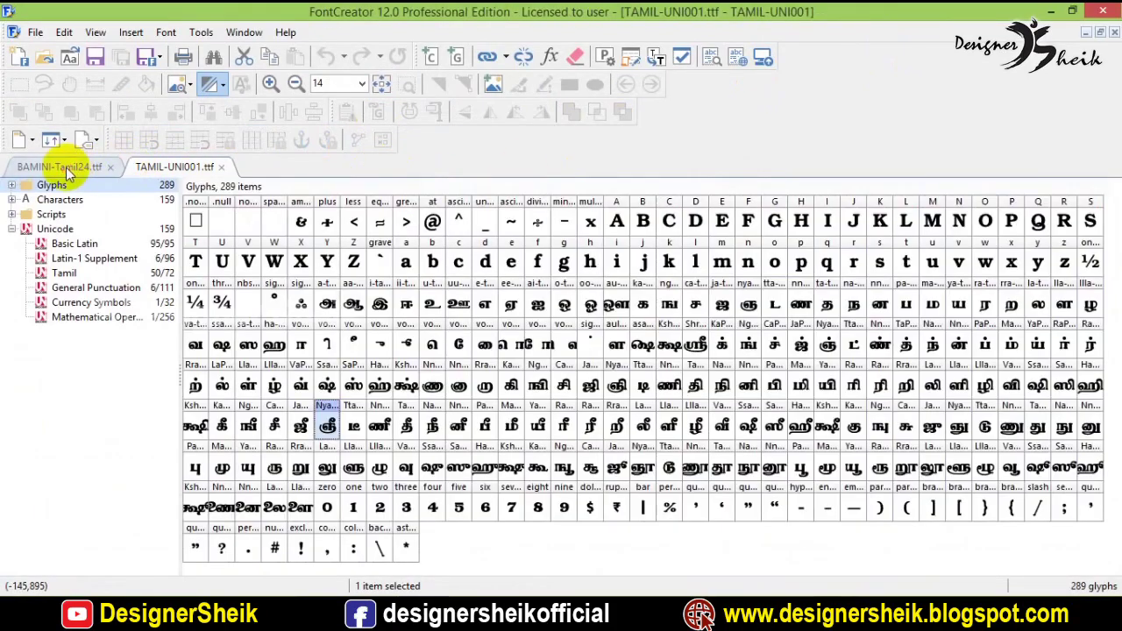
pyautogui.click(66, 167)
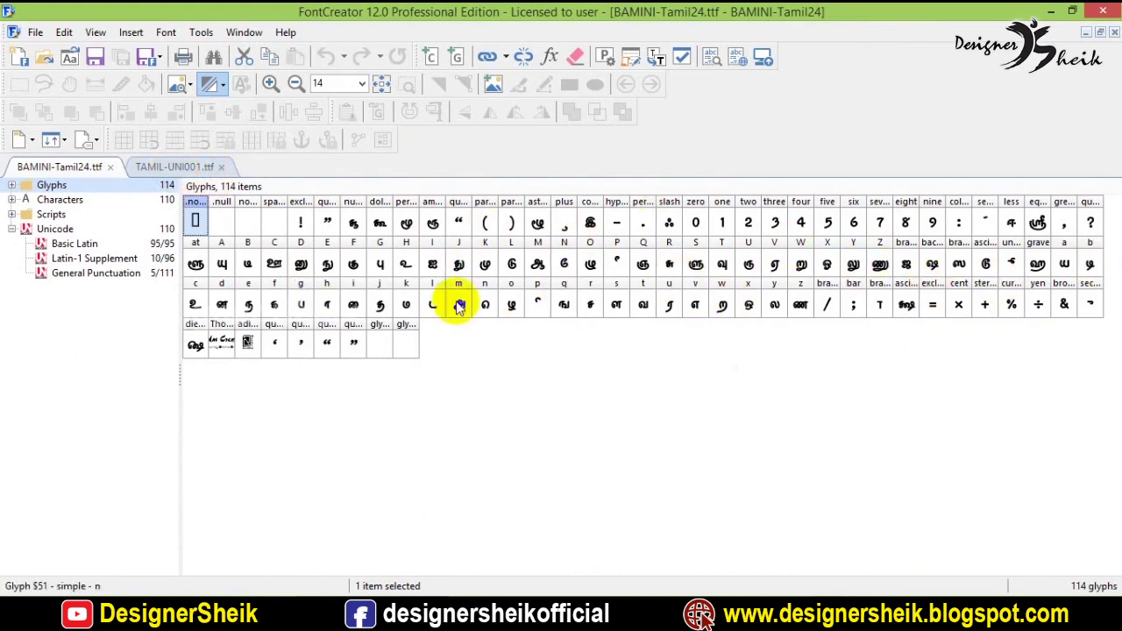
pyautogui.click(193, 170)
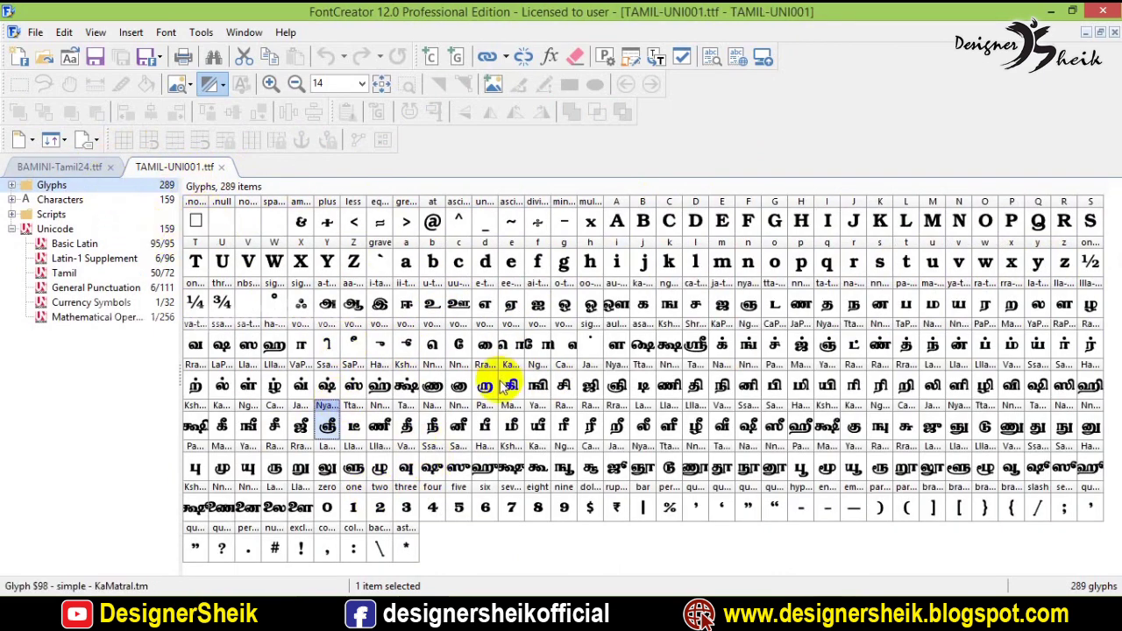
# Save TAMIL-UNI001 as project TAMIL-Font1.fcp in 25TAMIL-UNI and move its tab first
pyautogui.click(36, 35)
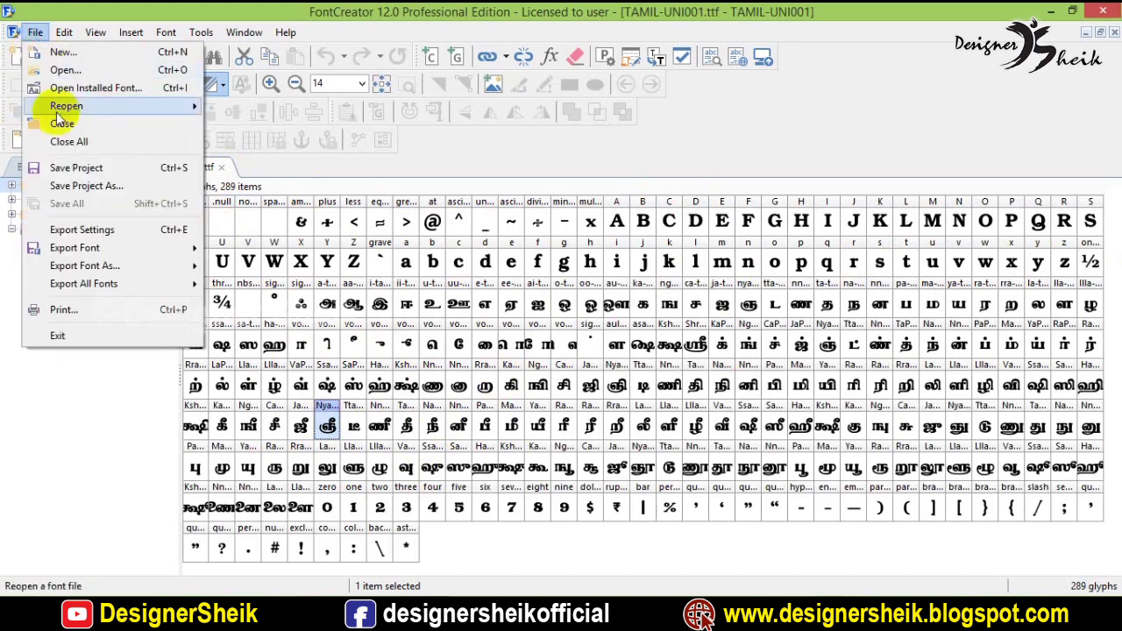
pyautogui.click(73, 188)
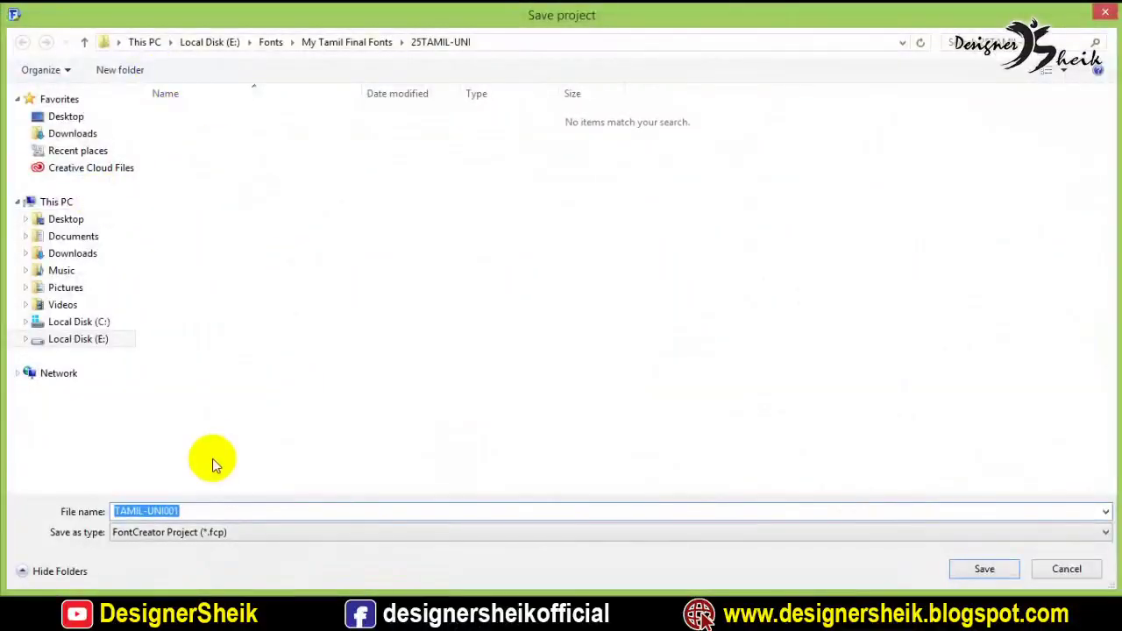
pyautogui.click(185, 511)
pyautogui.moveTo(263, 518); pyautogui.dragTo(80, 524)
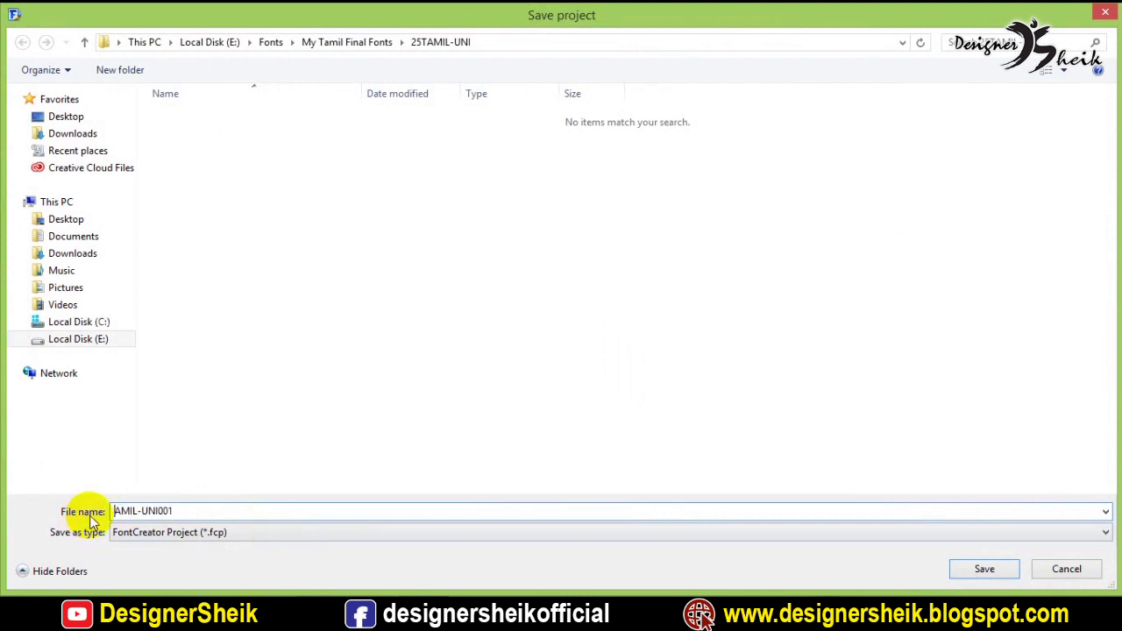
pyautogui.write('T')
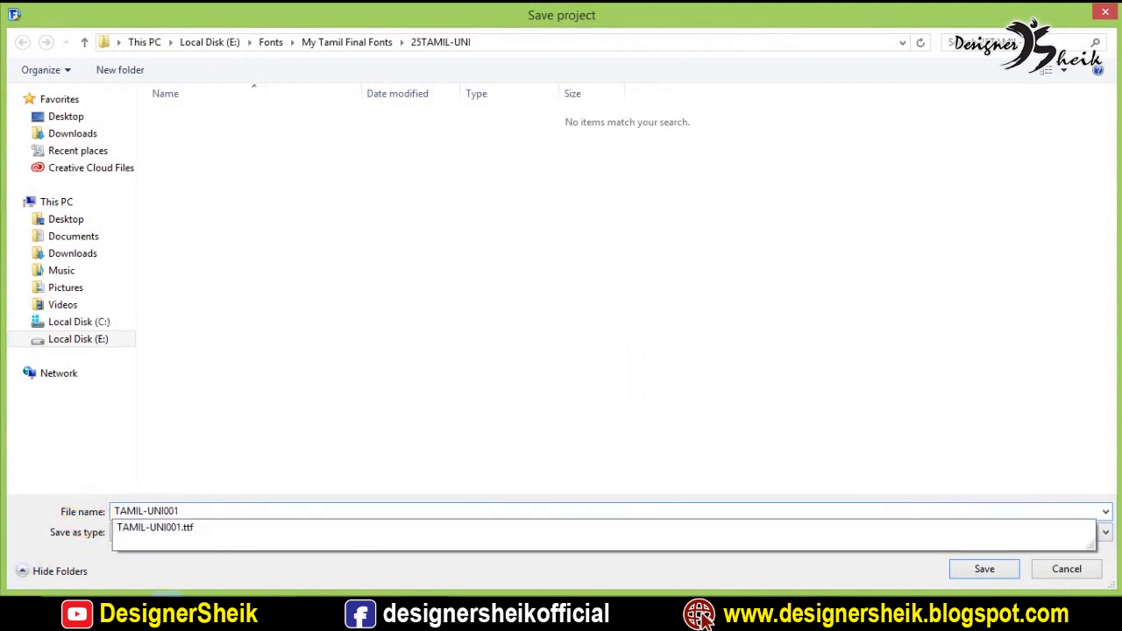
pyautogui.moveTo(147, 512); pyautogui.dragTo(246, 518)
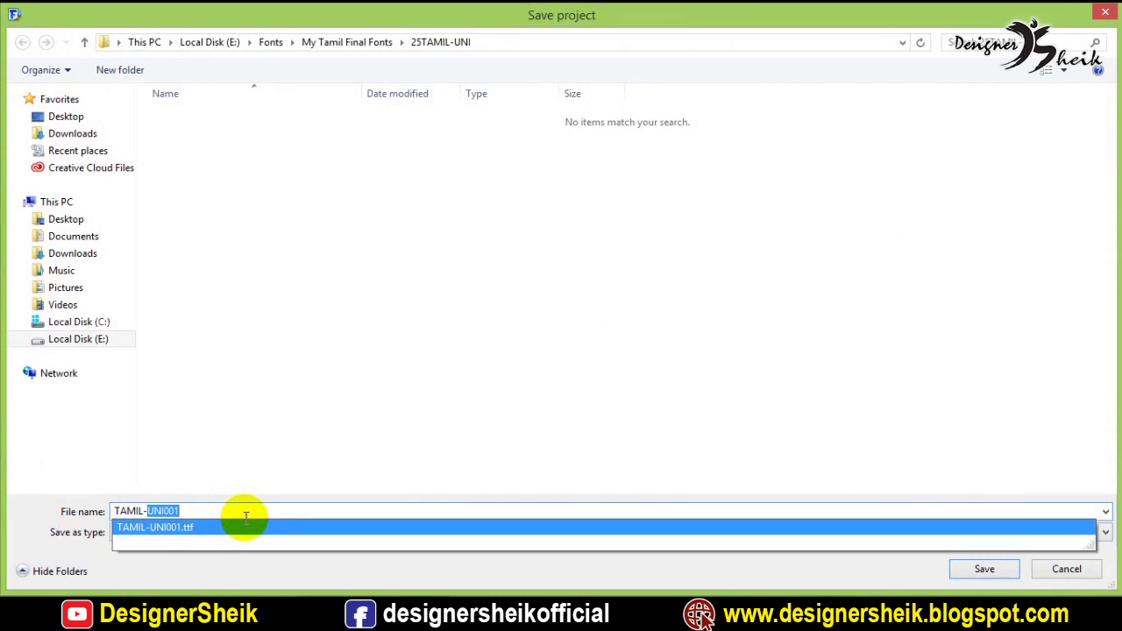
pyautogui.write('Font1')
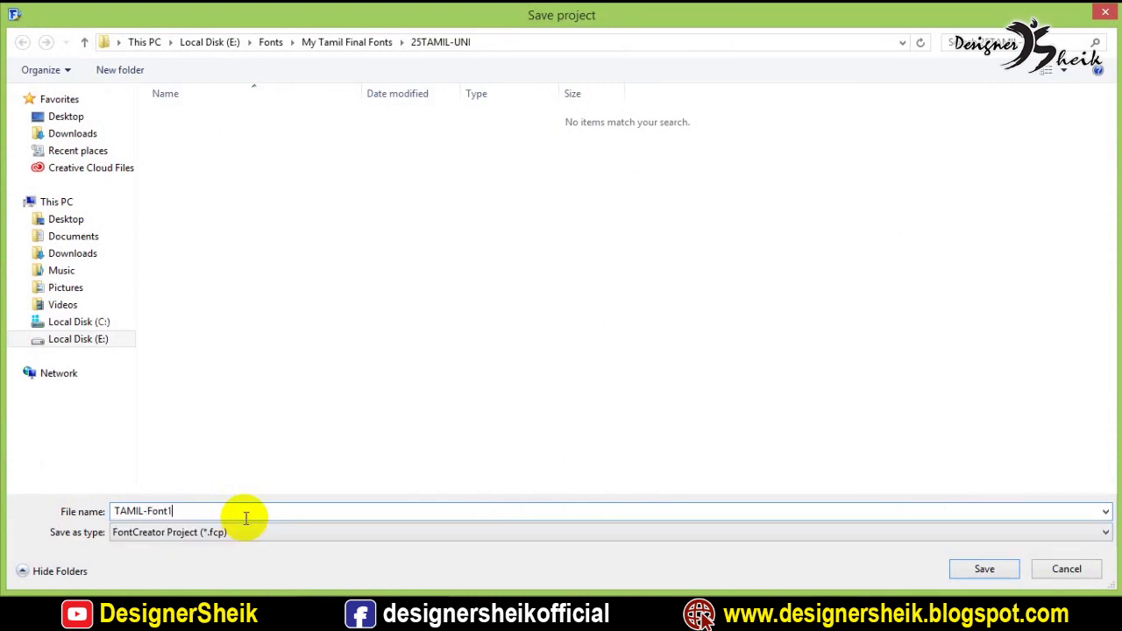
pyautogui.click(1002, 574)
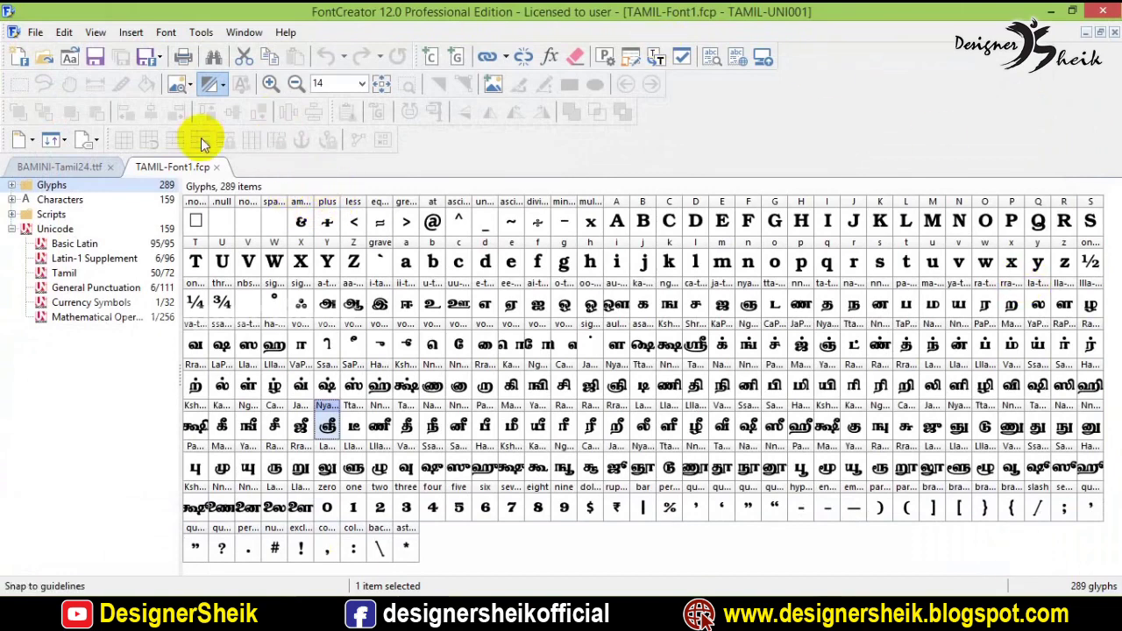
pyautogui.moveTo(175, 168); pyautogui.dragTo(39, 165)
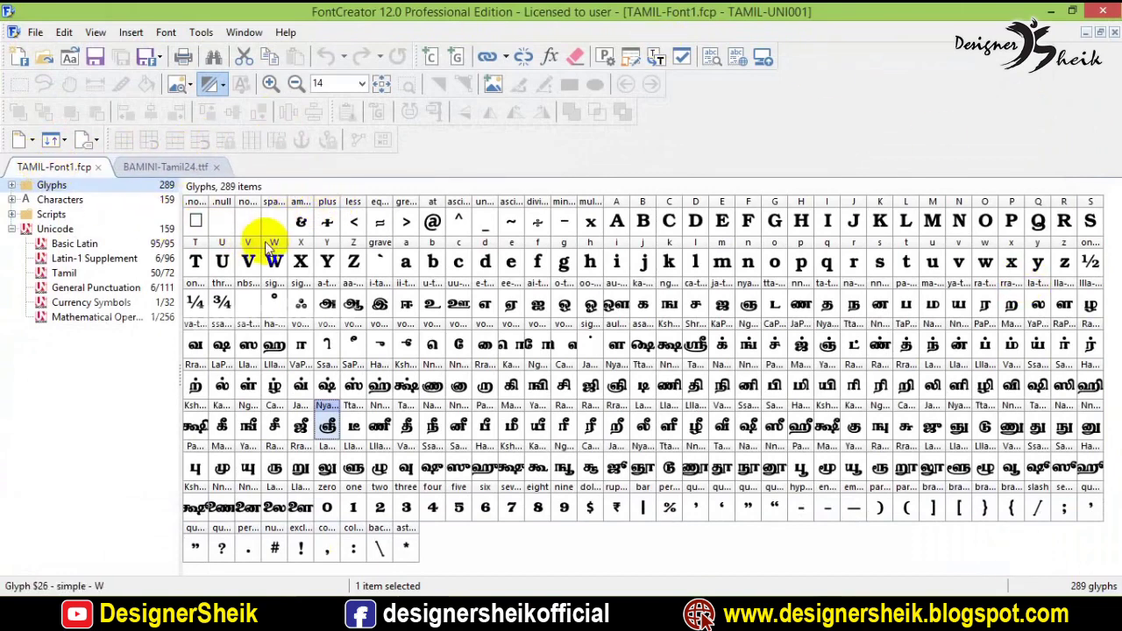
# Alternate between TAMIL-Font1 and BAMINI-Tamil24, inspecting BAMINI's numbersign and exclam glyphs
pyautogui.click(145, 167)
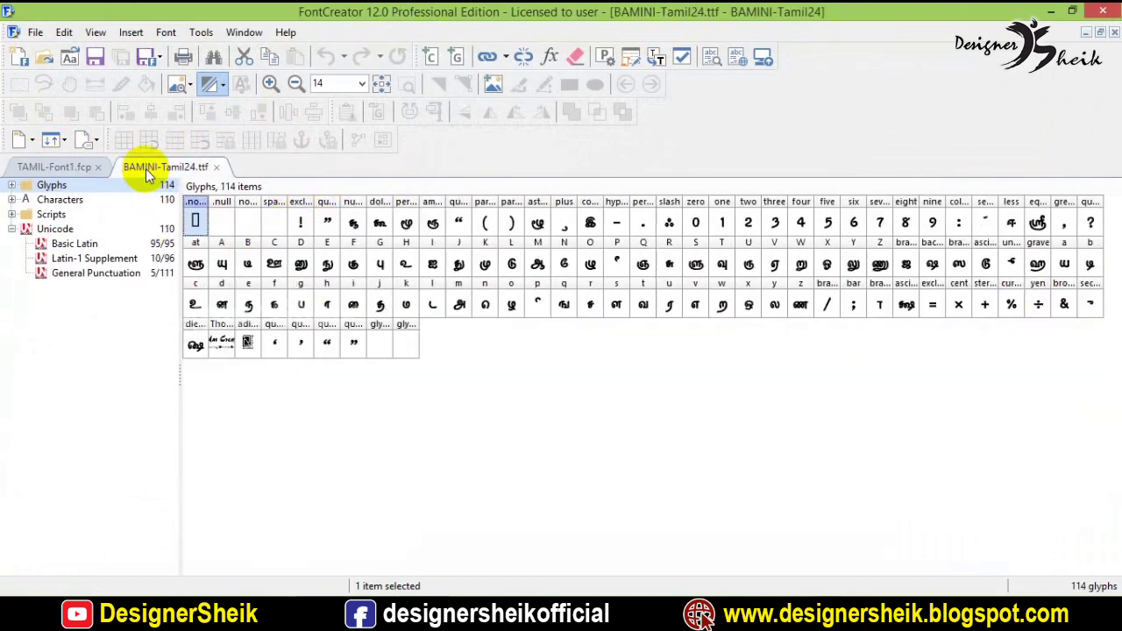
pyautogui.click(44, 167)
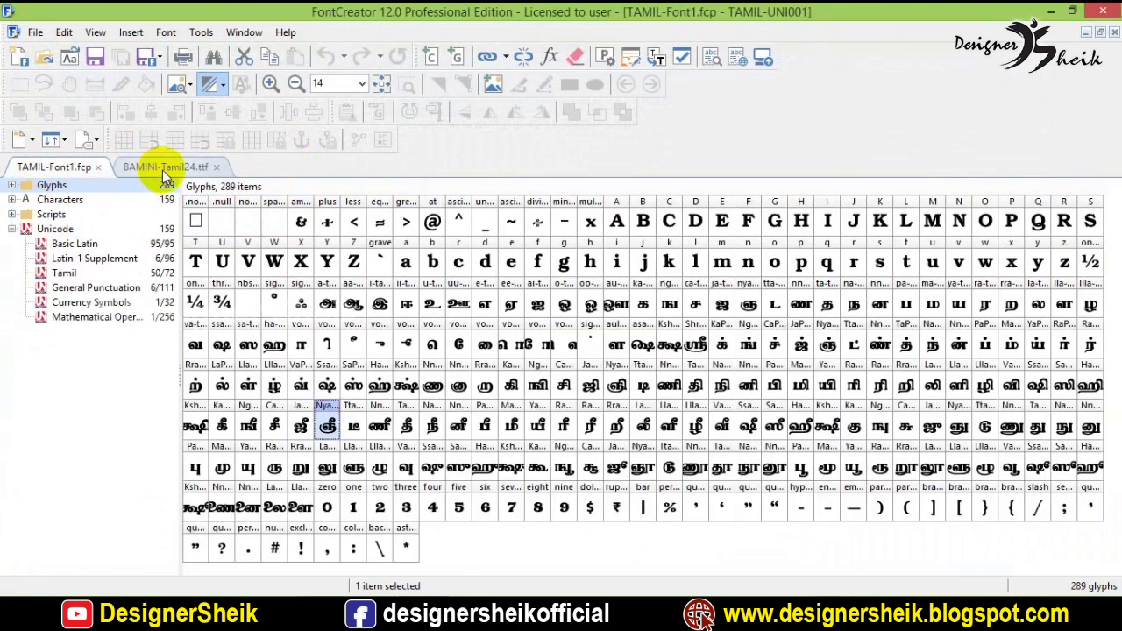
pyautogui.click(162, 169)
pyautogui.click(35, 167)
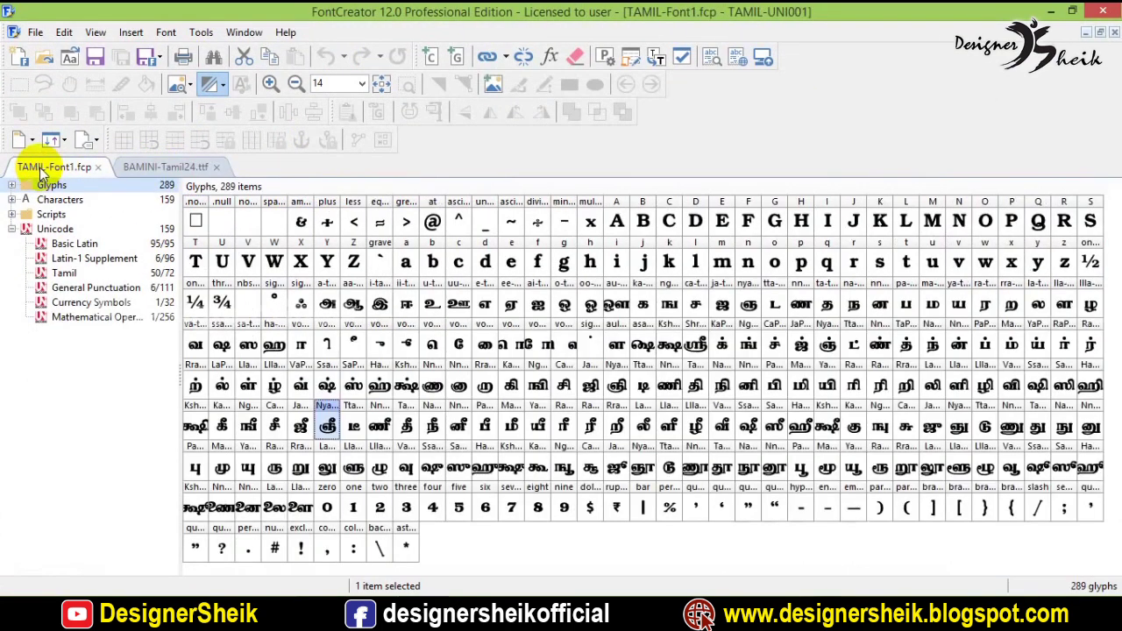
pyautogui.click(162, 170)
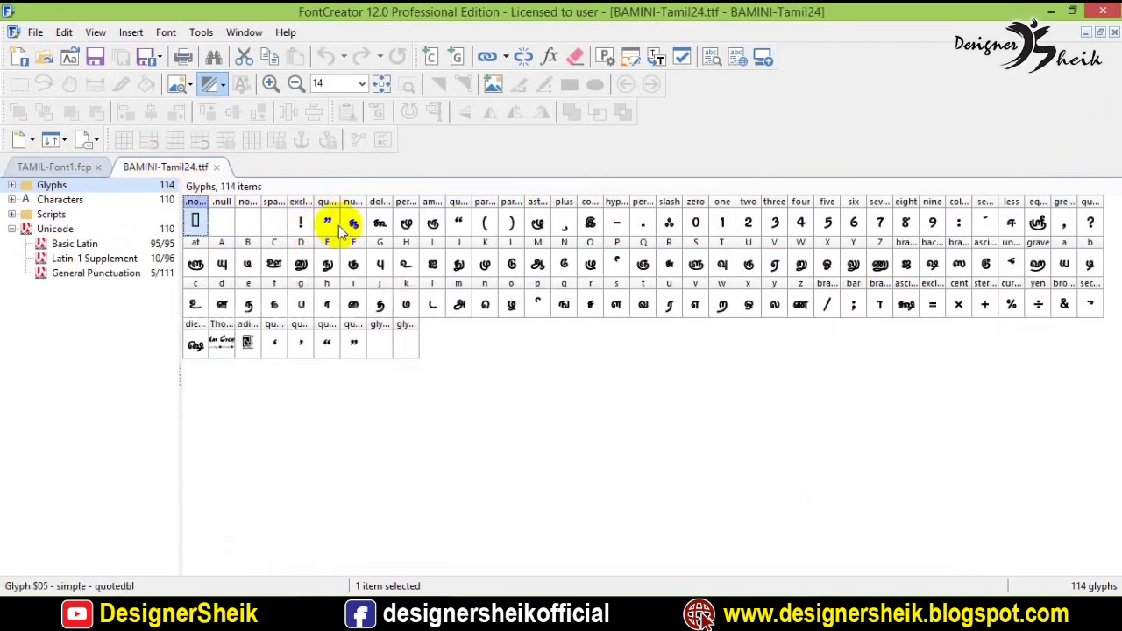
pyautogui.click(352, 229)
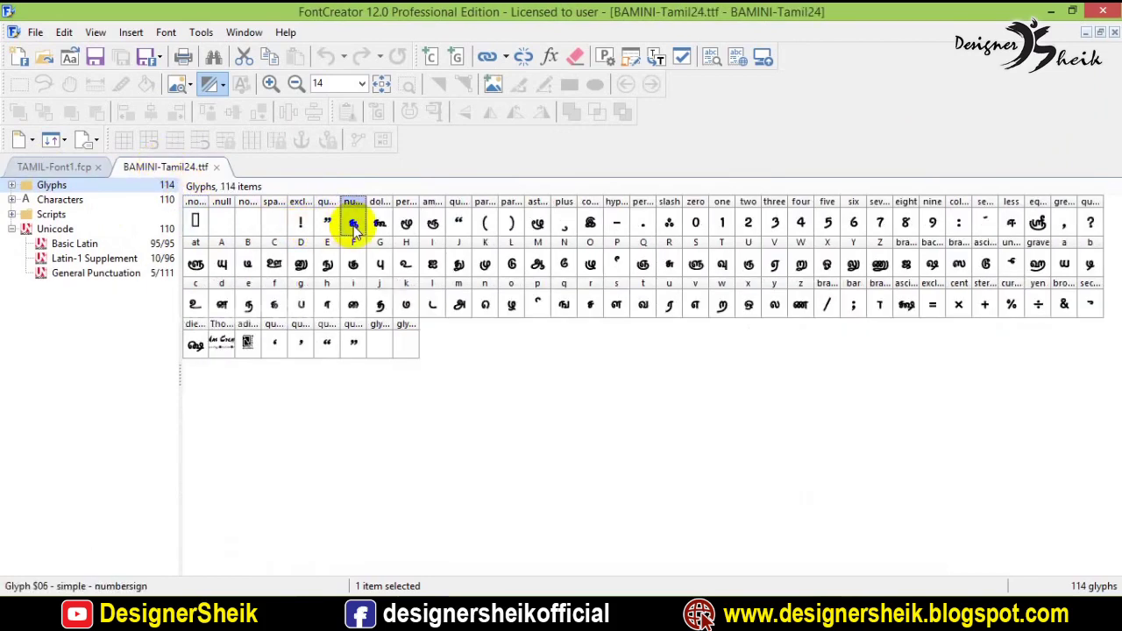
pyautogui.click(53, 166)
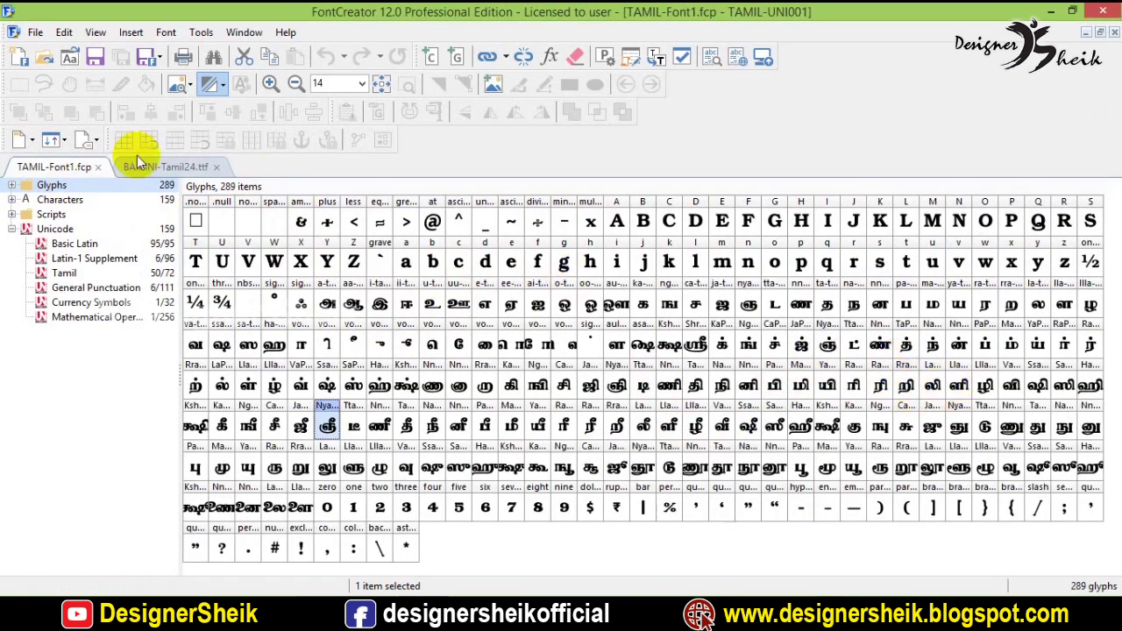
pyautogui.click(158, 167)
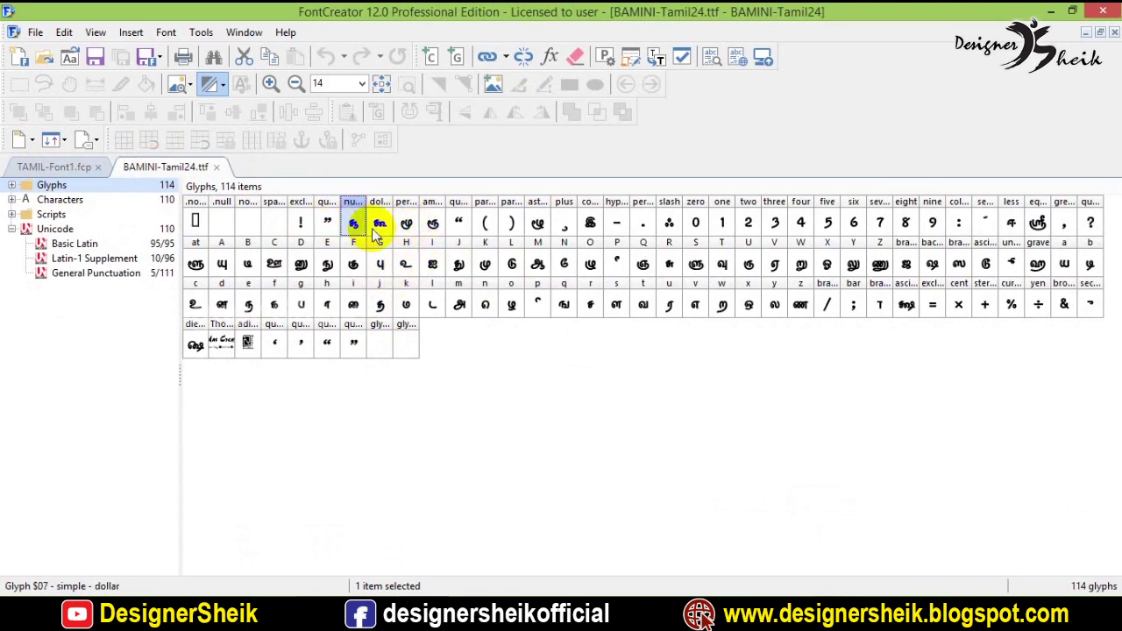
pyautogui.click(300, 225)
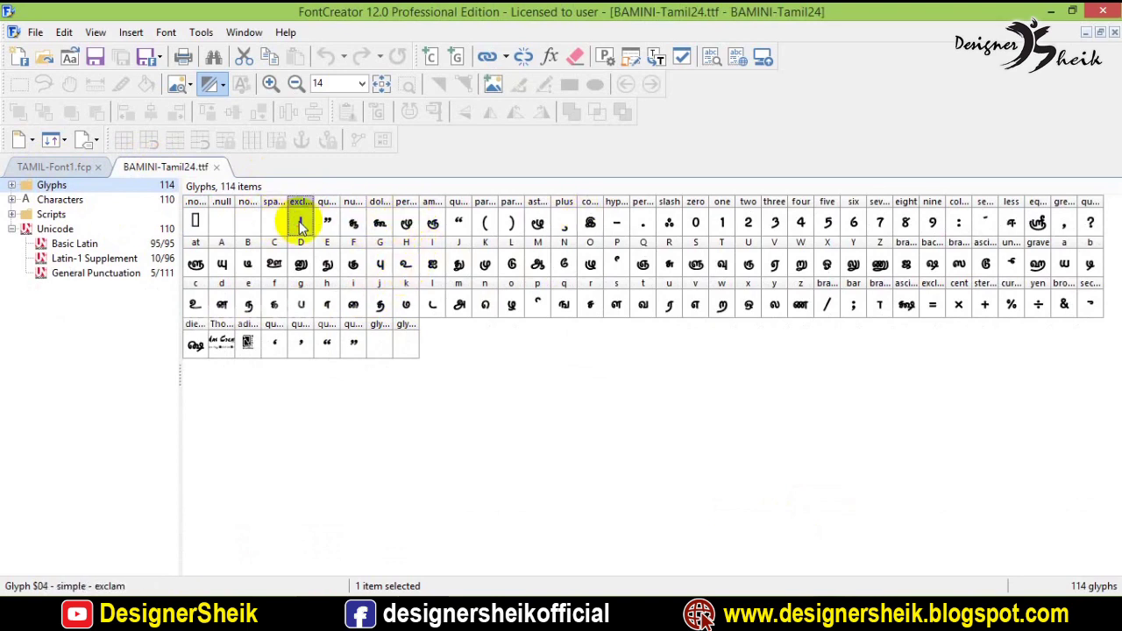
pyautogui.click(58, 172)
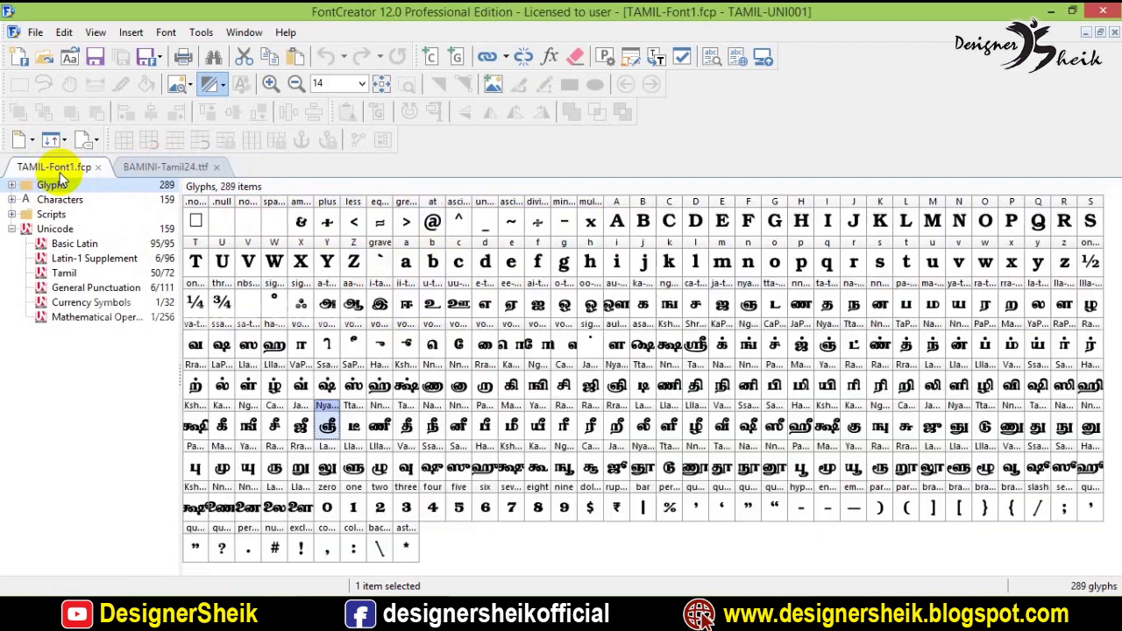
# Paste into TAMIL-Font1 with Ctrl+V and check BAMINI-Tamil24's numbersign glyph
pyautogui.hotkey('ctrl', 'v')
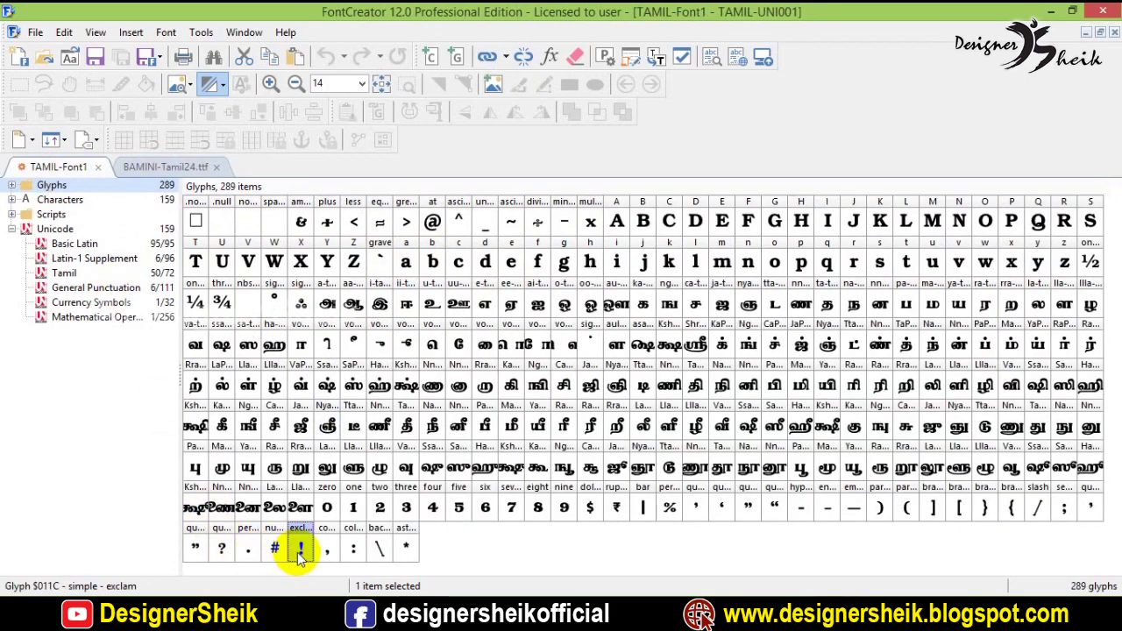
pyautogui.click(149, 168)
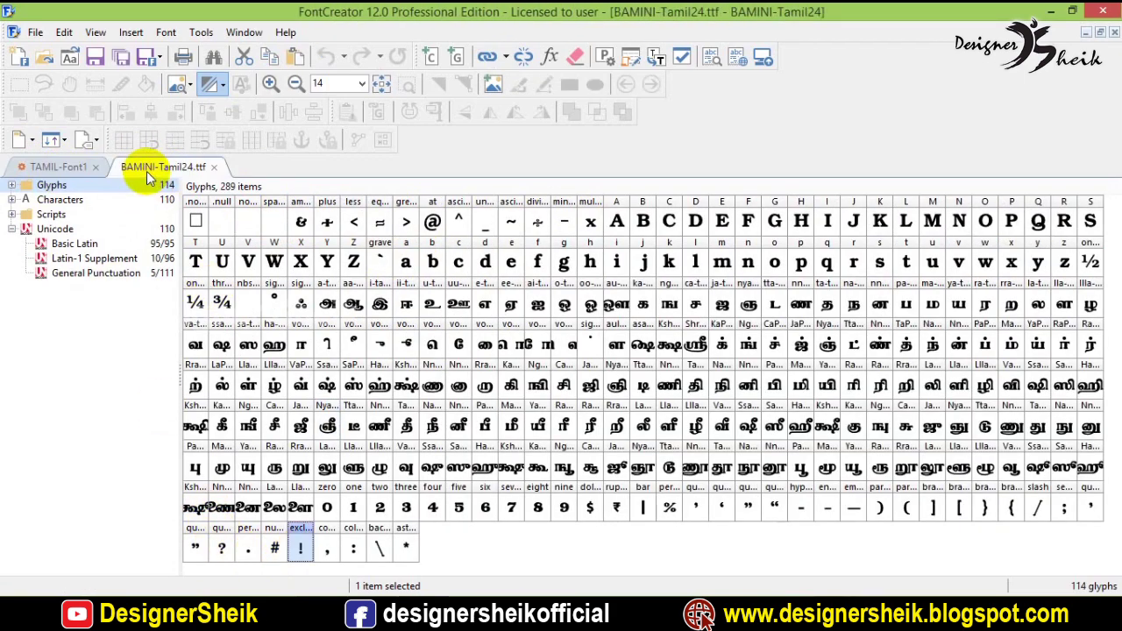
pyautogui.click(358, 225)
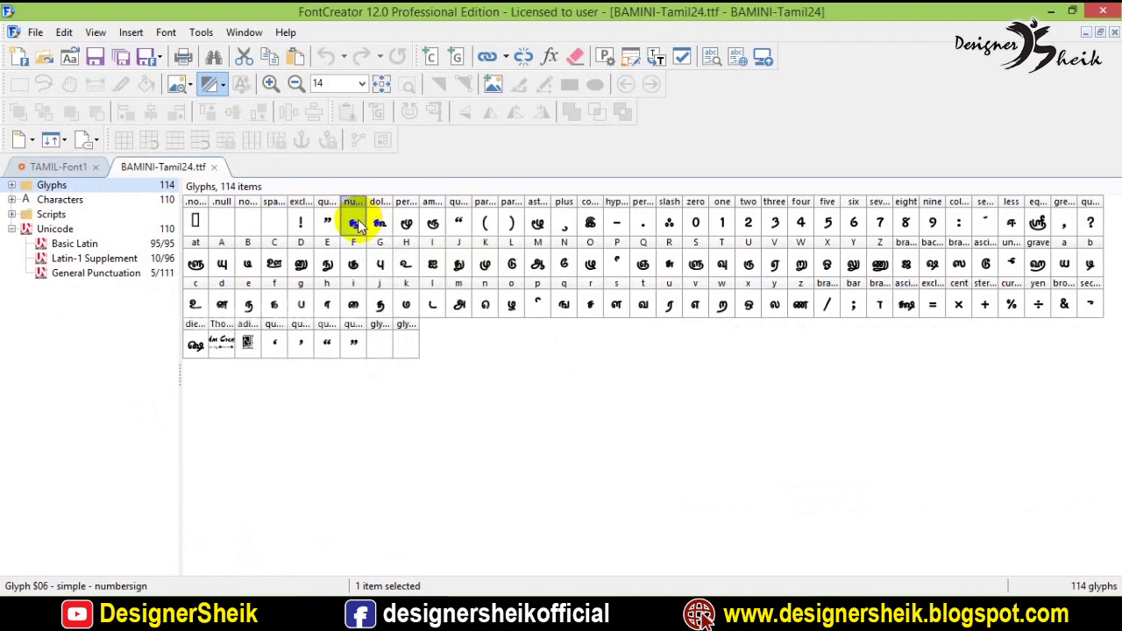
pyautogui.click(58, 168)
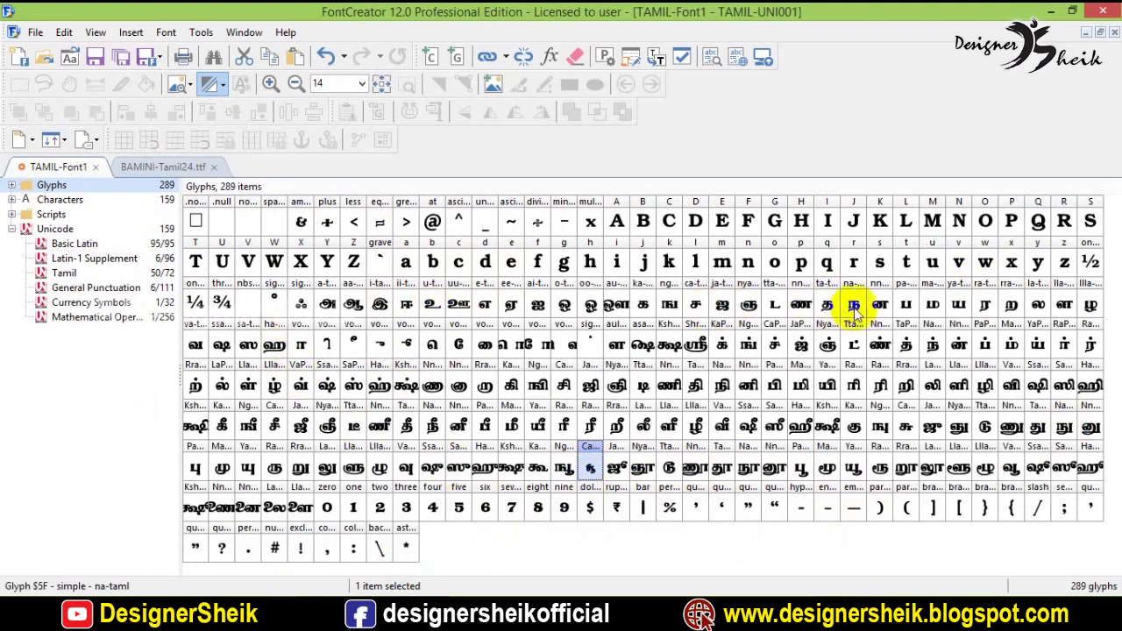
# Keep comparing TAMIL-Font1 and BAMINI-Tamil24 glyphs such as RraMatrali.tm and b
pyautogui.click(183, 168)
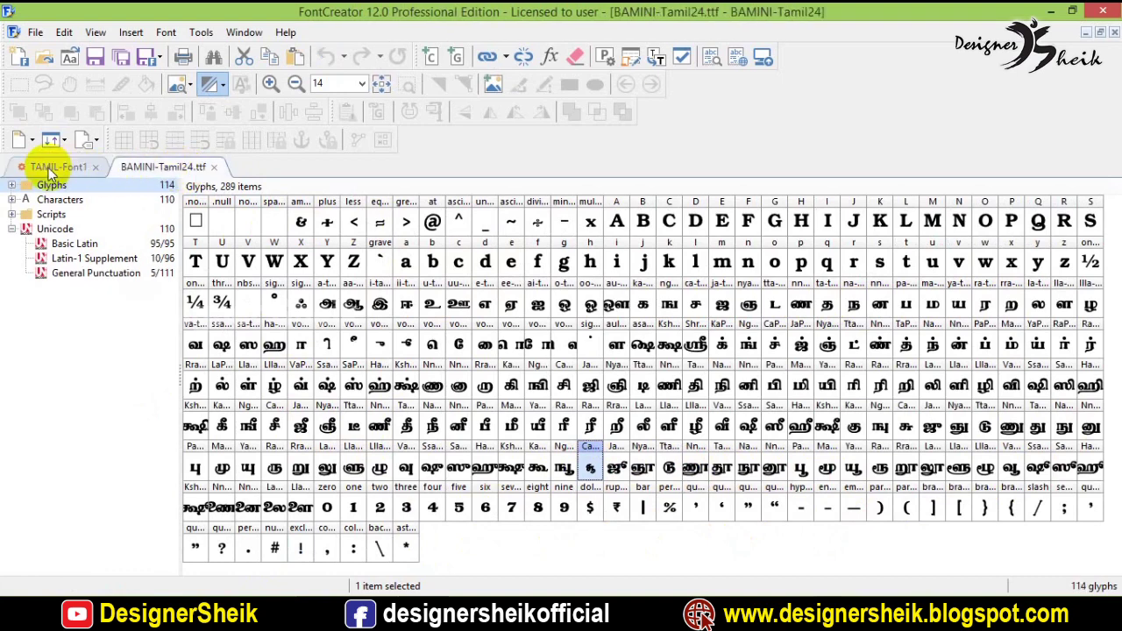
pyautogui.click(53, 167)
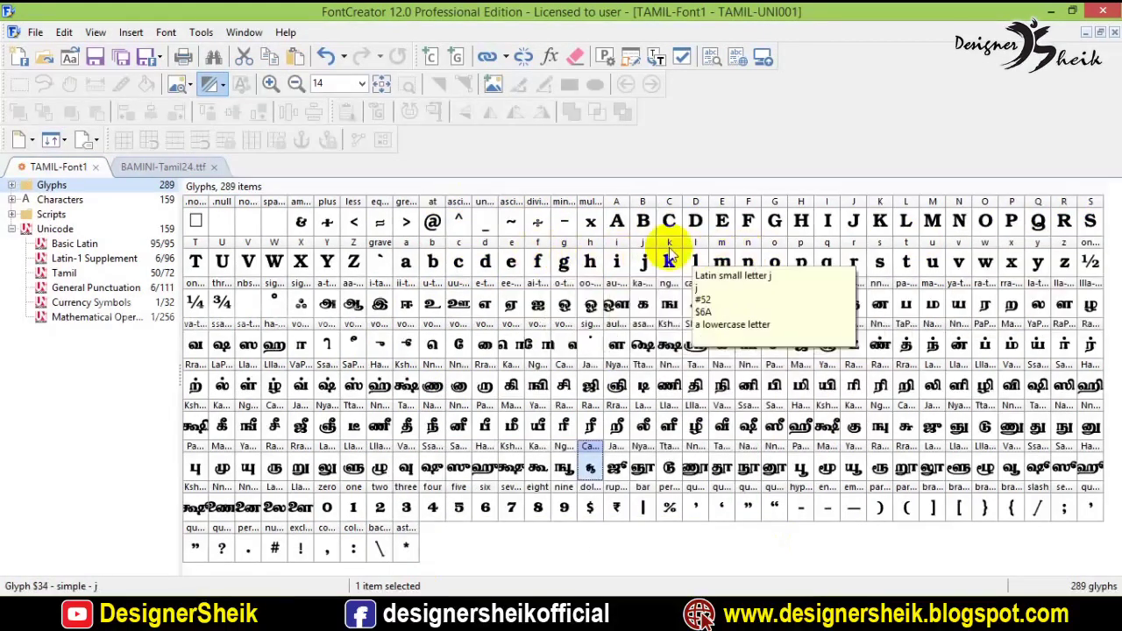
pyautogui.click(147, 168)
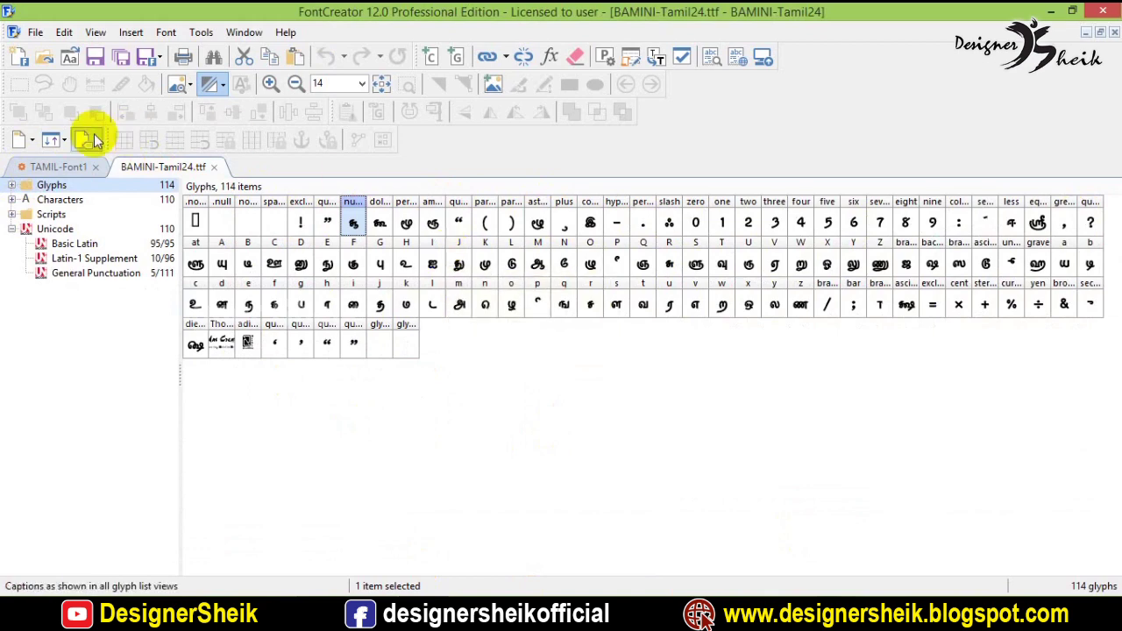
pyautogui.click(66, 168)
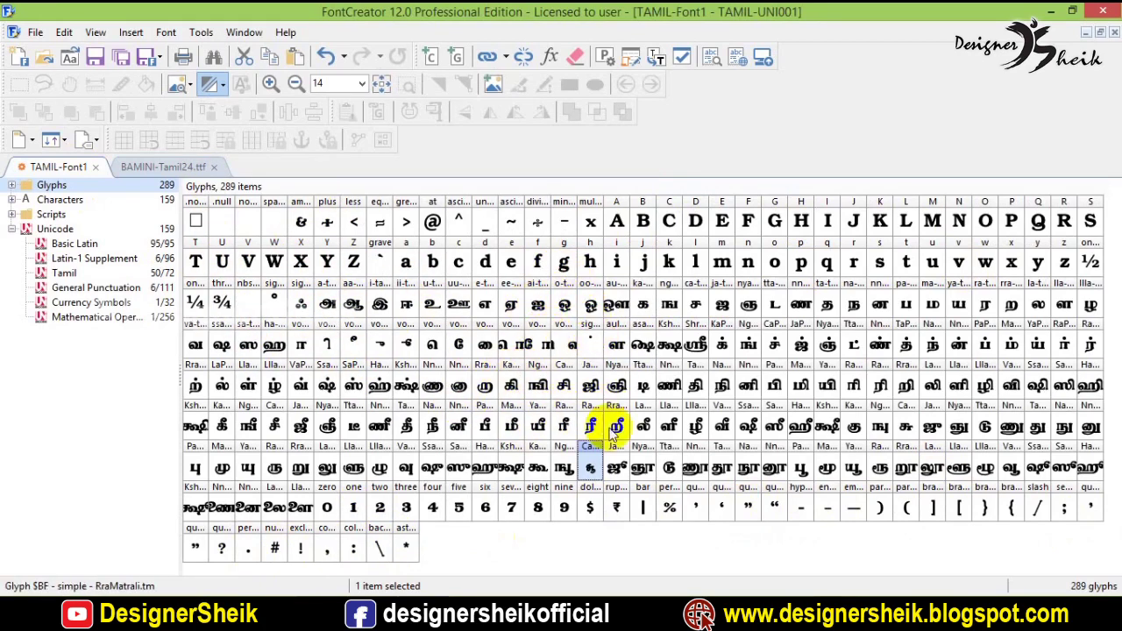
pyautogui.click(132, 172)
pyautogui.click(60, 171)
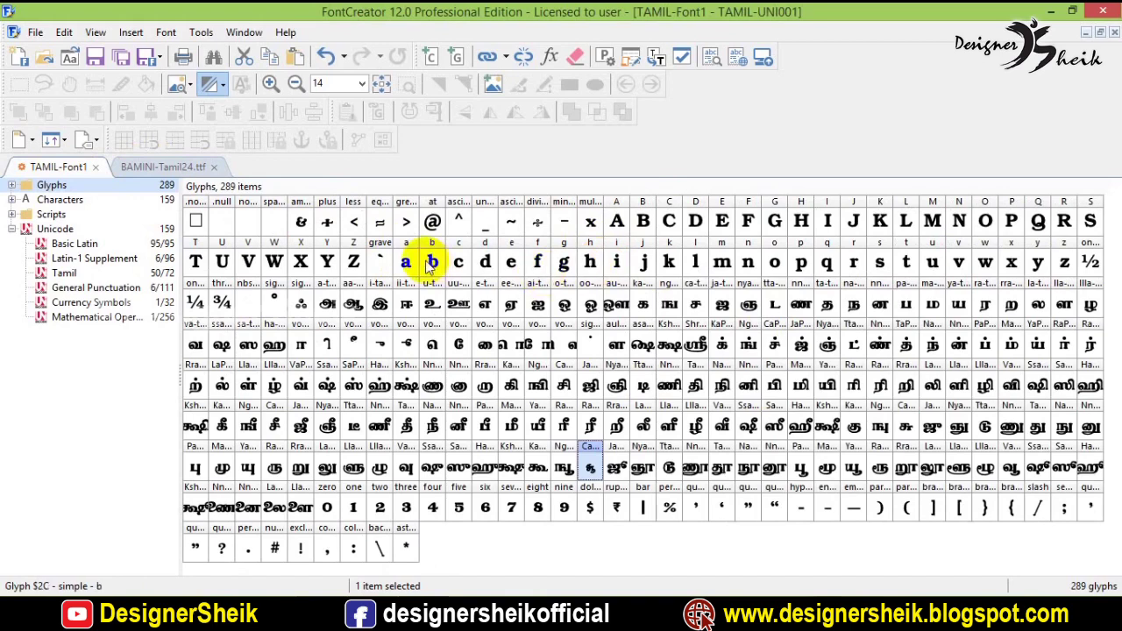
# Open the installed Tunga font (593 glyphs) to inspect it, then close its tab
pyautogui.click(69, 61)
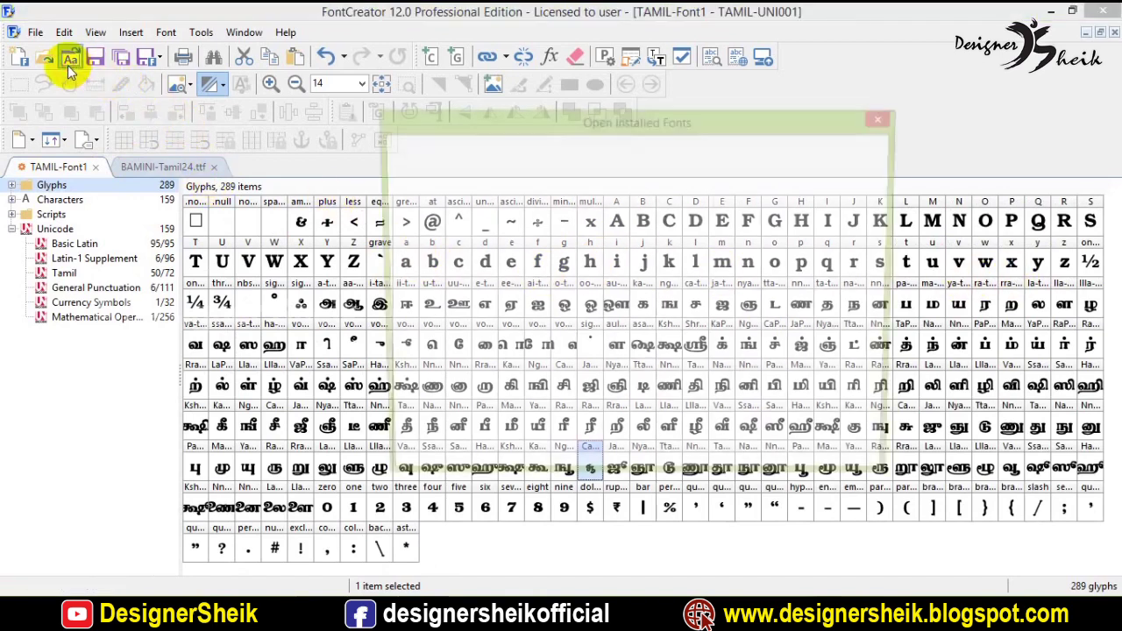
pyautogui.click(537, 226)
pyautogui.scroll(-15, 537, 225)
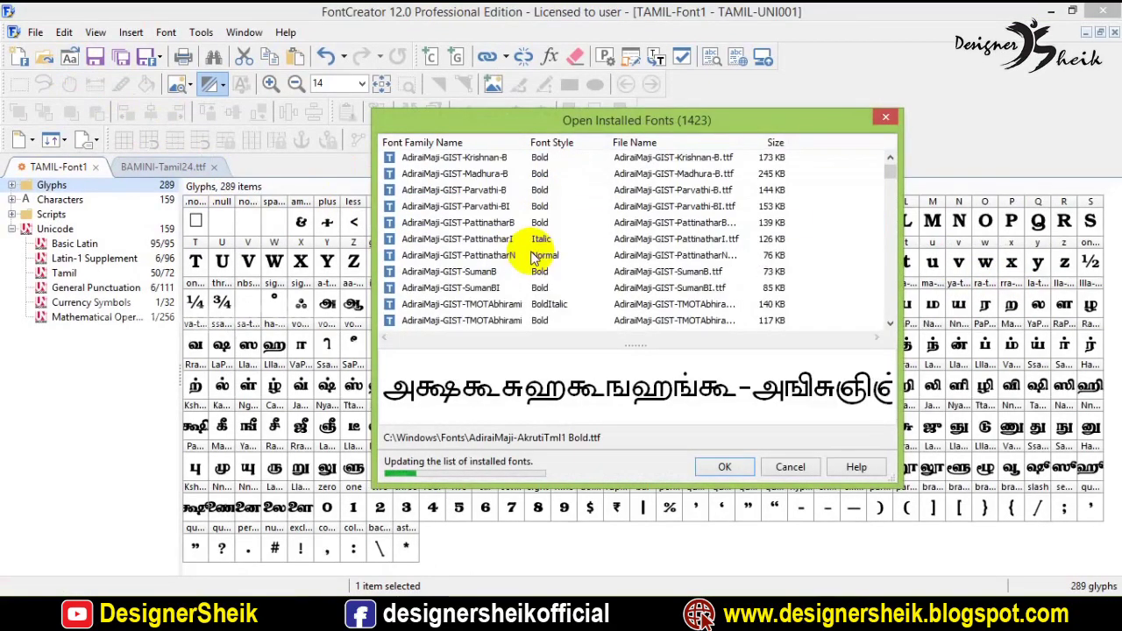
pyautogui.scroll(-15, 463, 181)
pyautogui.scroll(-5, 496, 243)
pyautogui.moveTo(892, 184); pyautogui.dragTo(890, 307)
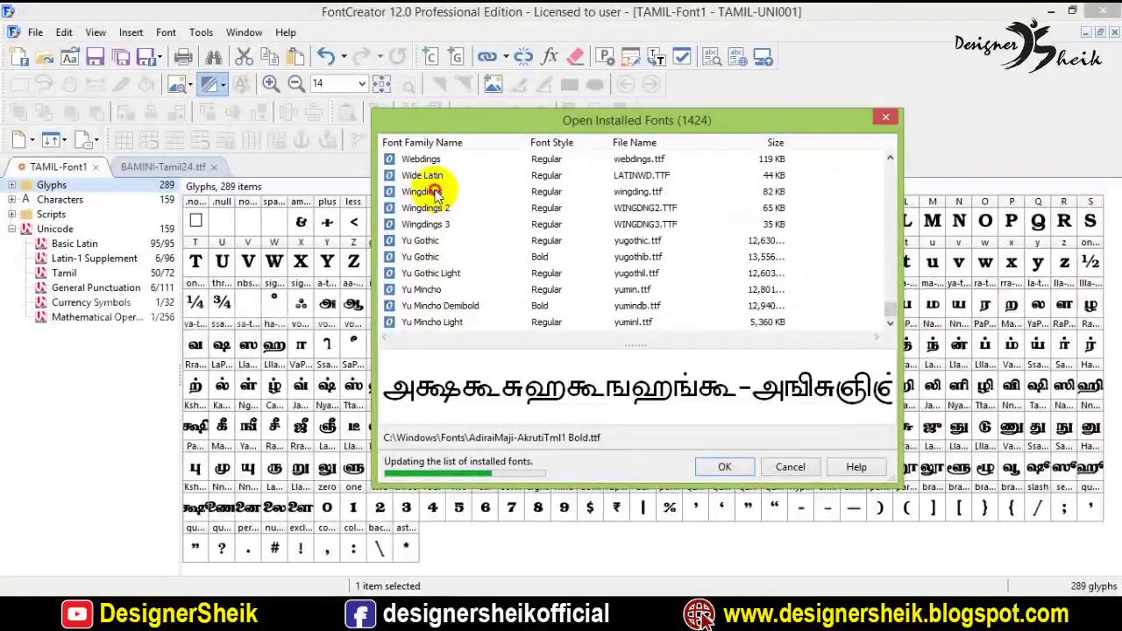
pyautogui.click(421, 191)
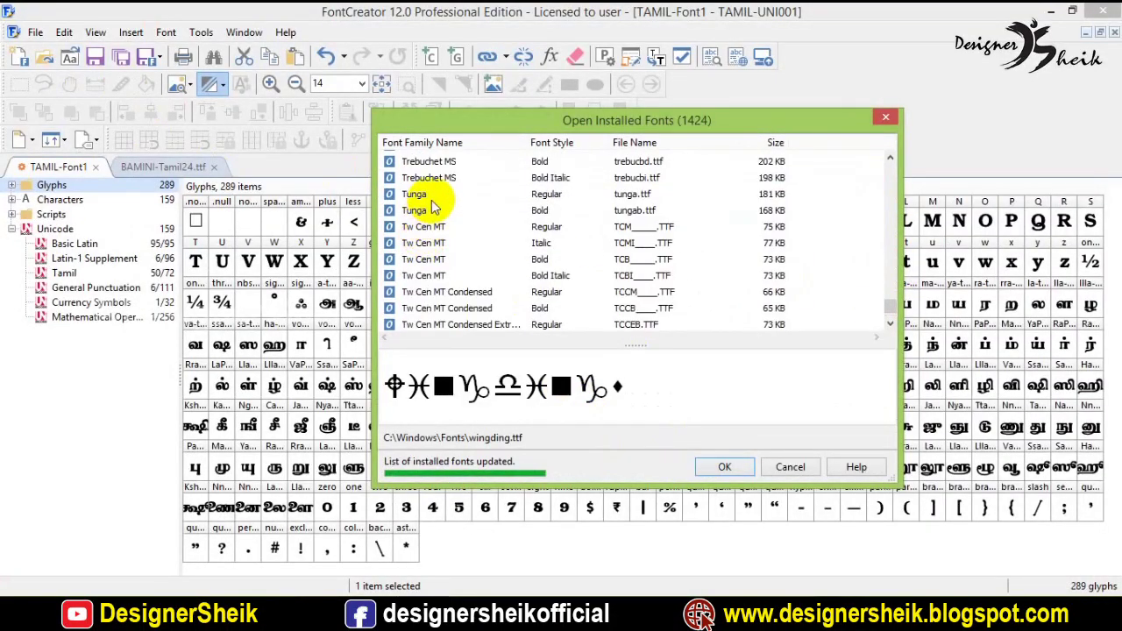
pyautogui.click(432, 197)
pyautogui.click(724, 467)
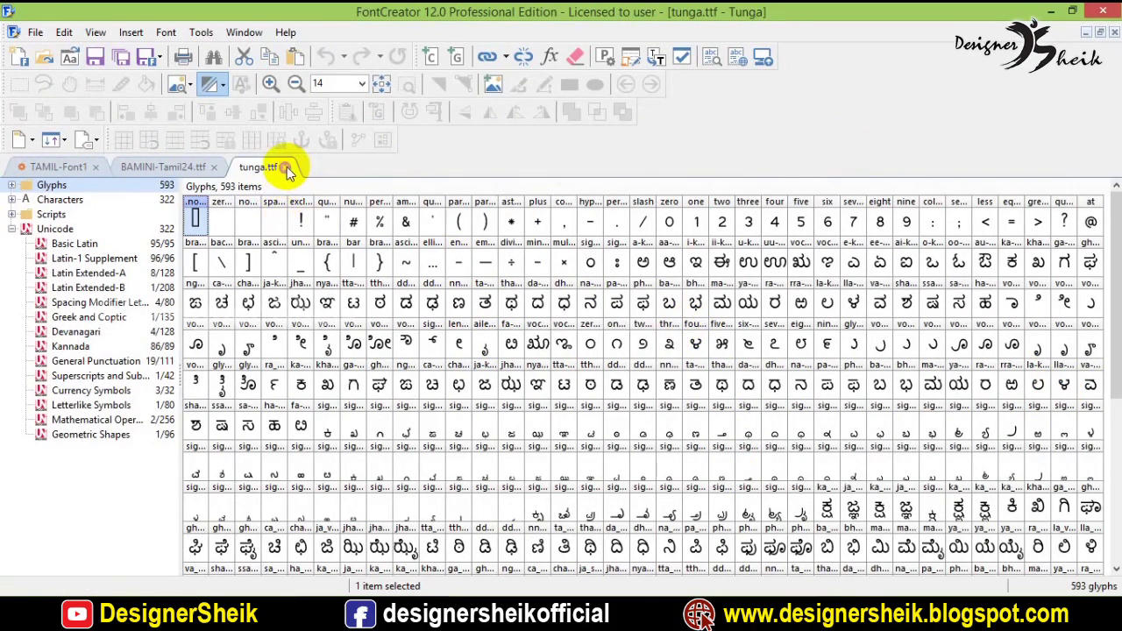
pyautogui.click(285, 167)
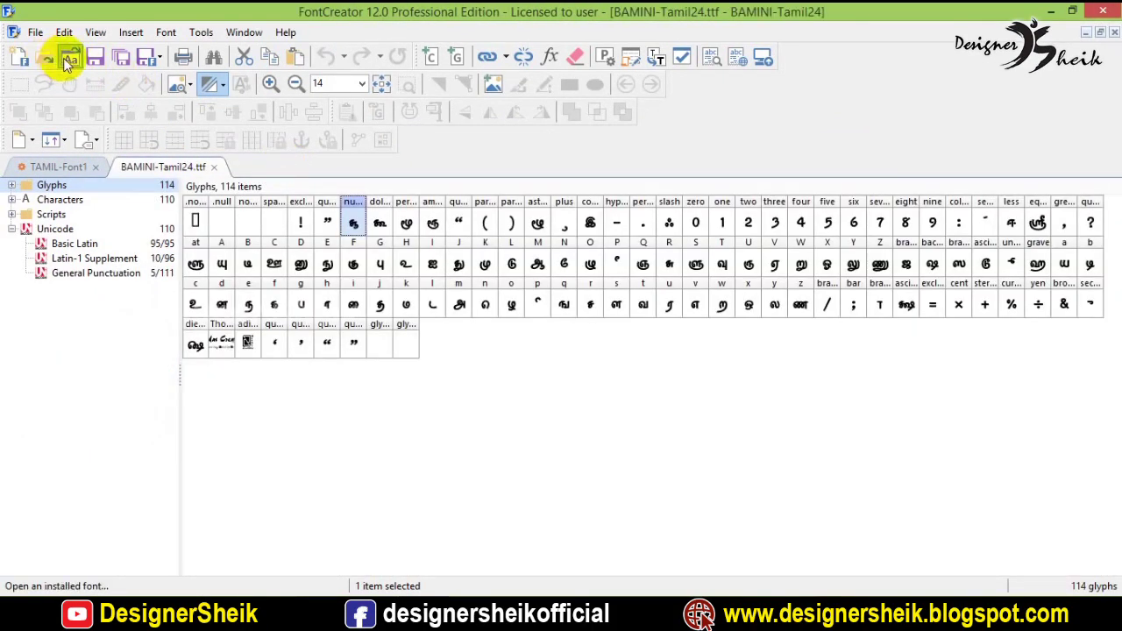
# Open the installed Arial font (arial.ttf) by searching 'arial' in the installed fonts list
pyautogui.click(48, 62)
pyautogui.press('Down')
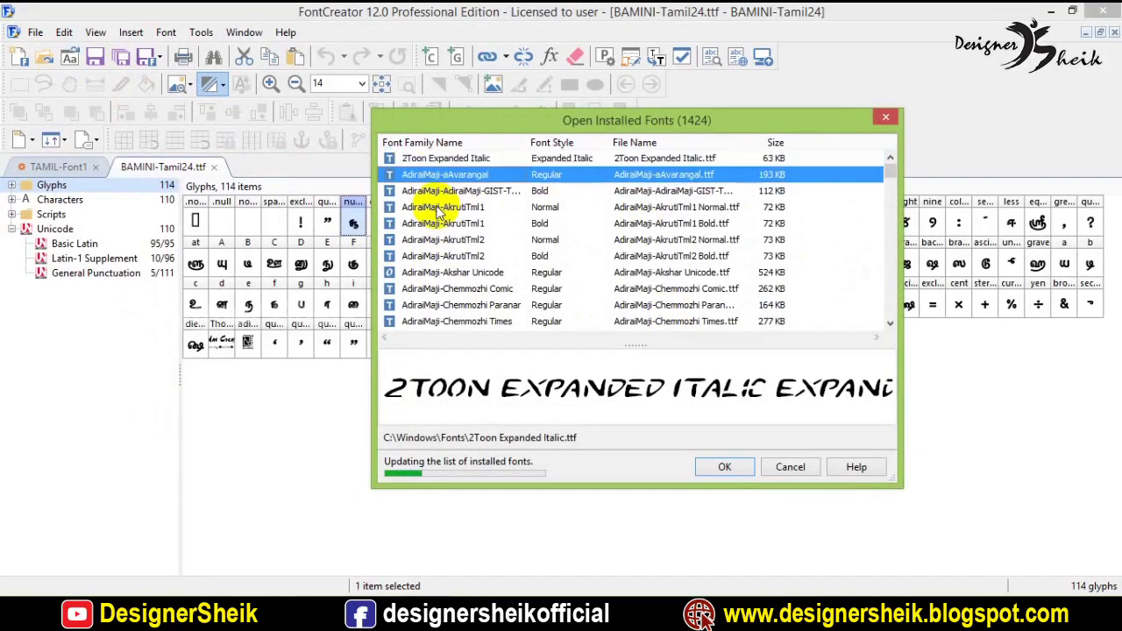
pyautogui.click(429, 190)
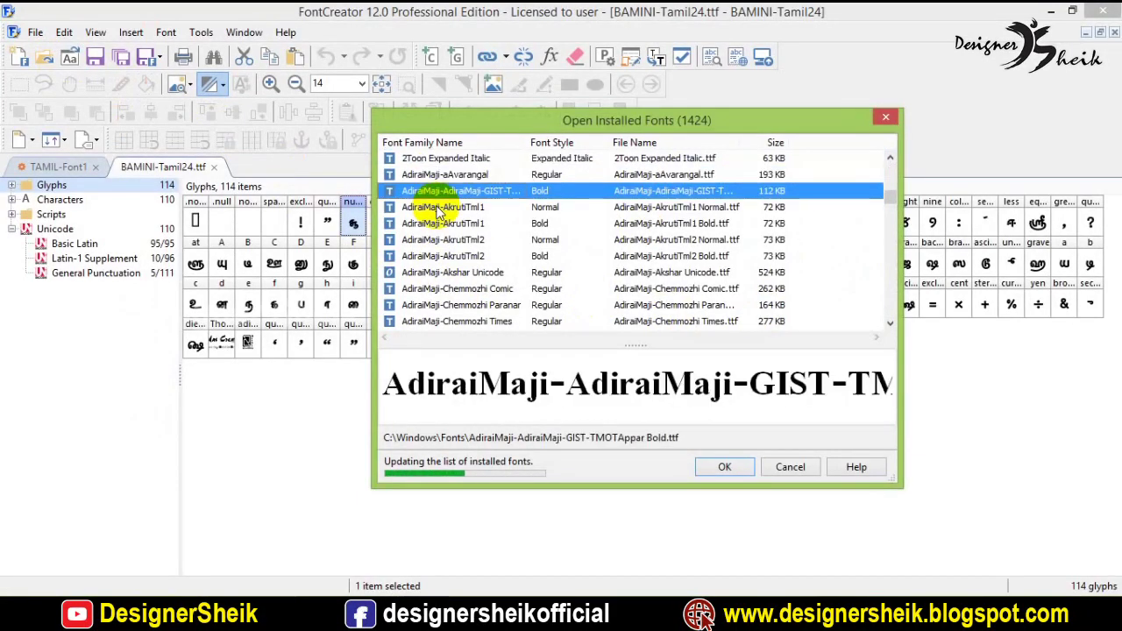
pyautogui.write('arial')
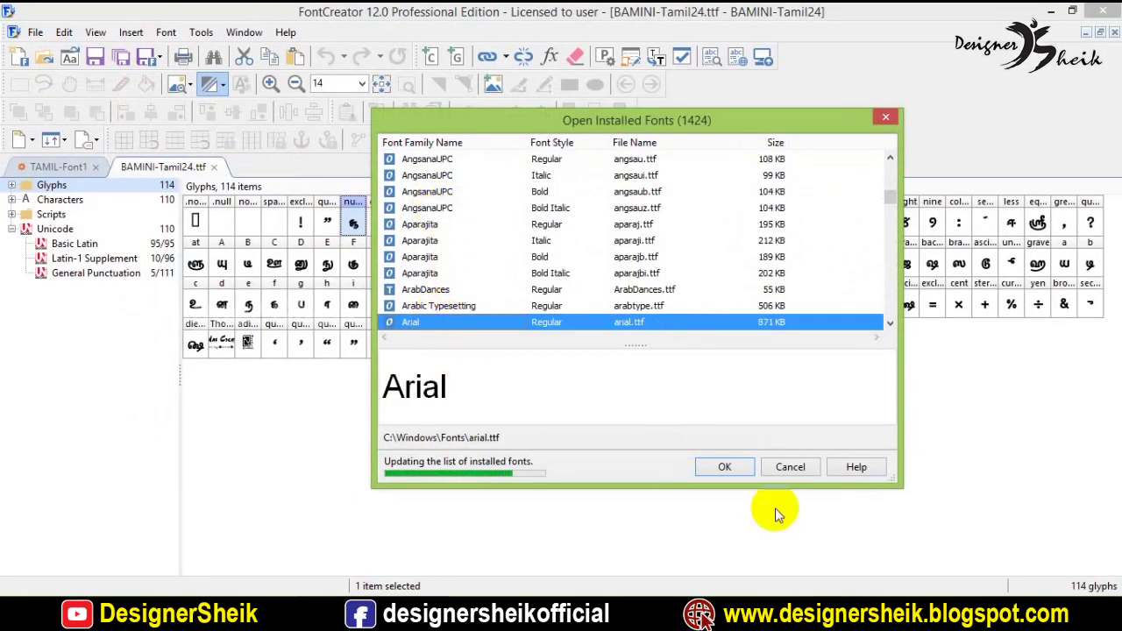
pyautogui.click(726, 466)
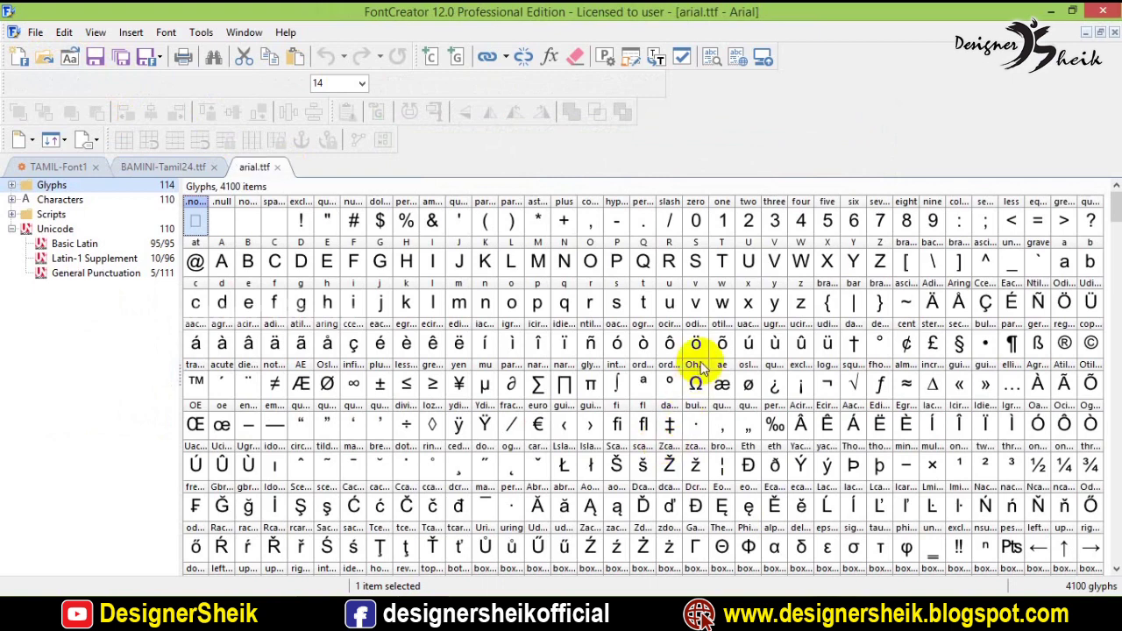
# Select the capitals A–Z in the arial.ttf font
pyautogui.click(724, 223)
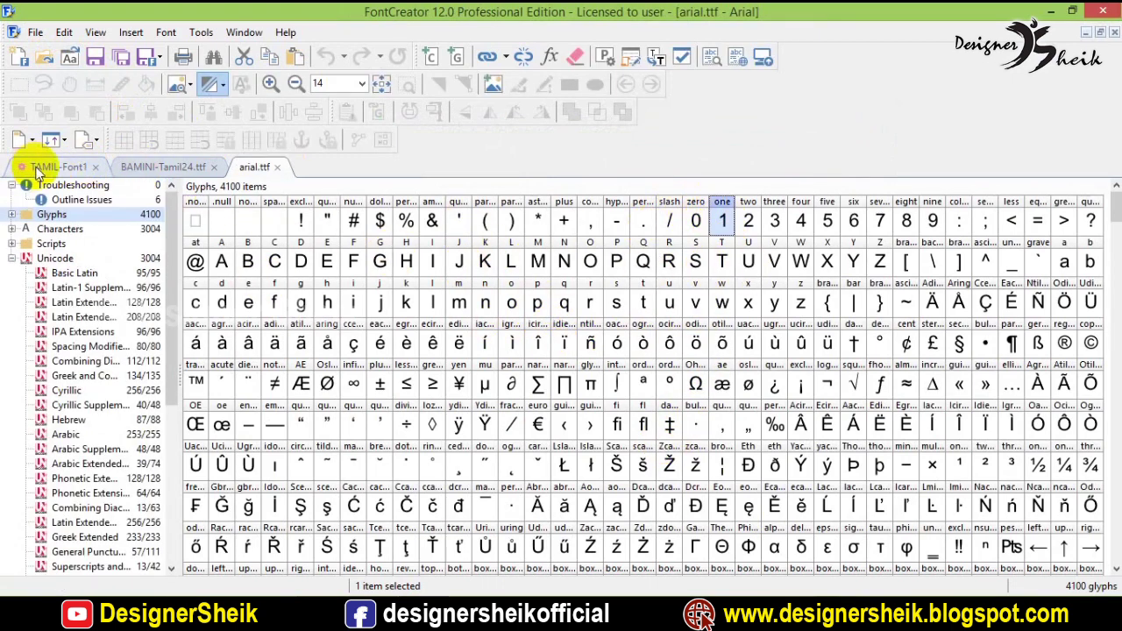
pyautogui.click(39, 168)
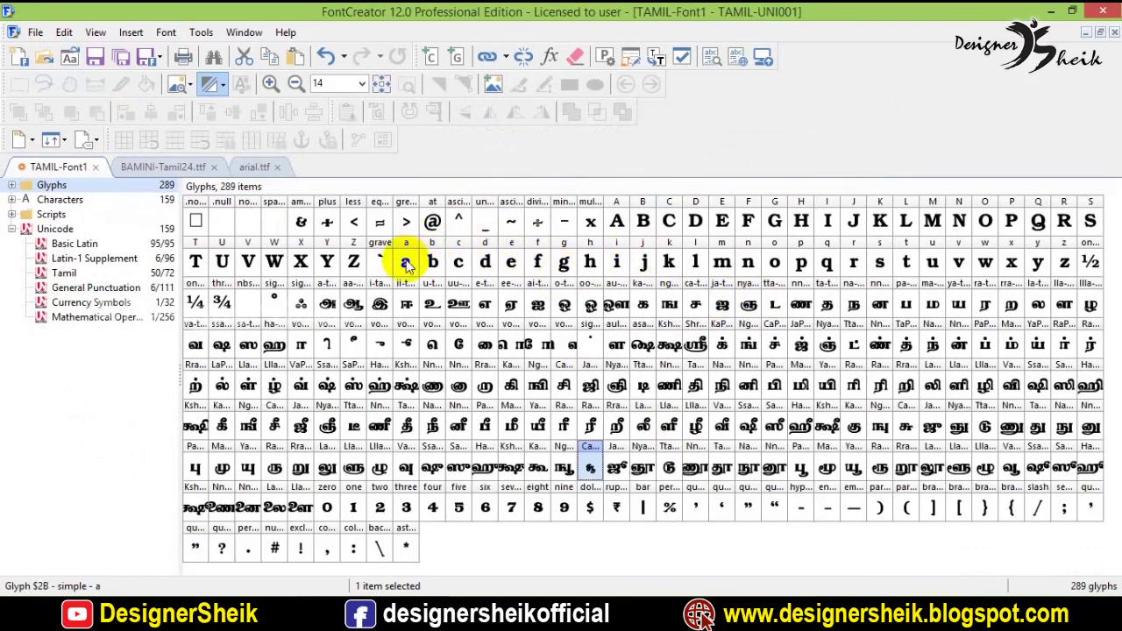
pyautogui.click(249, 168)
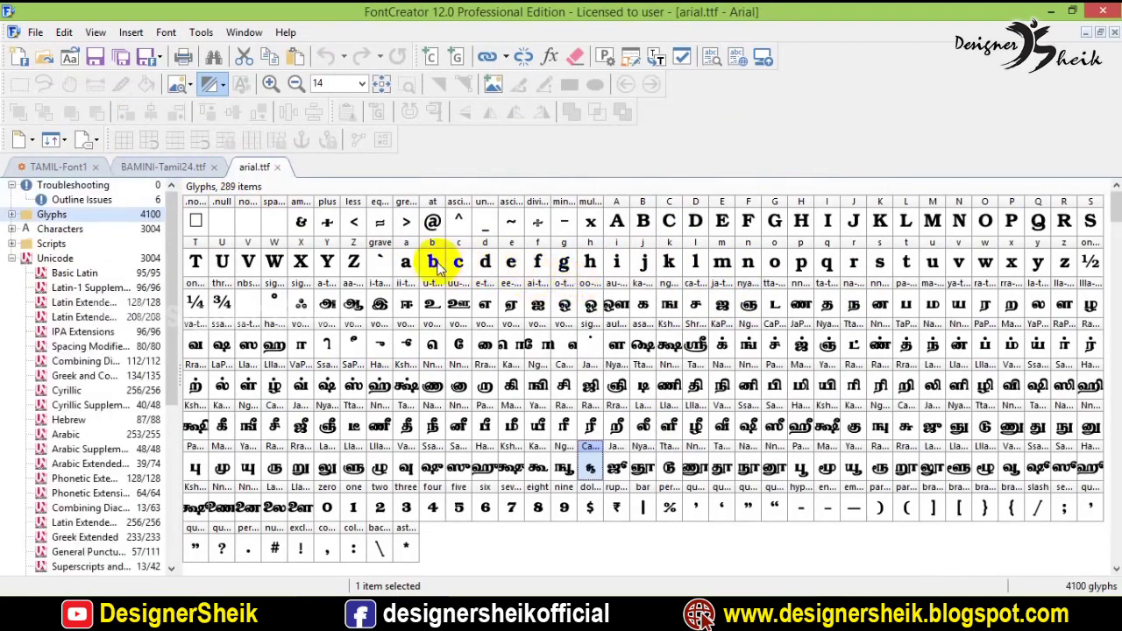
pyautogui.click(221, 260)
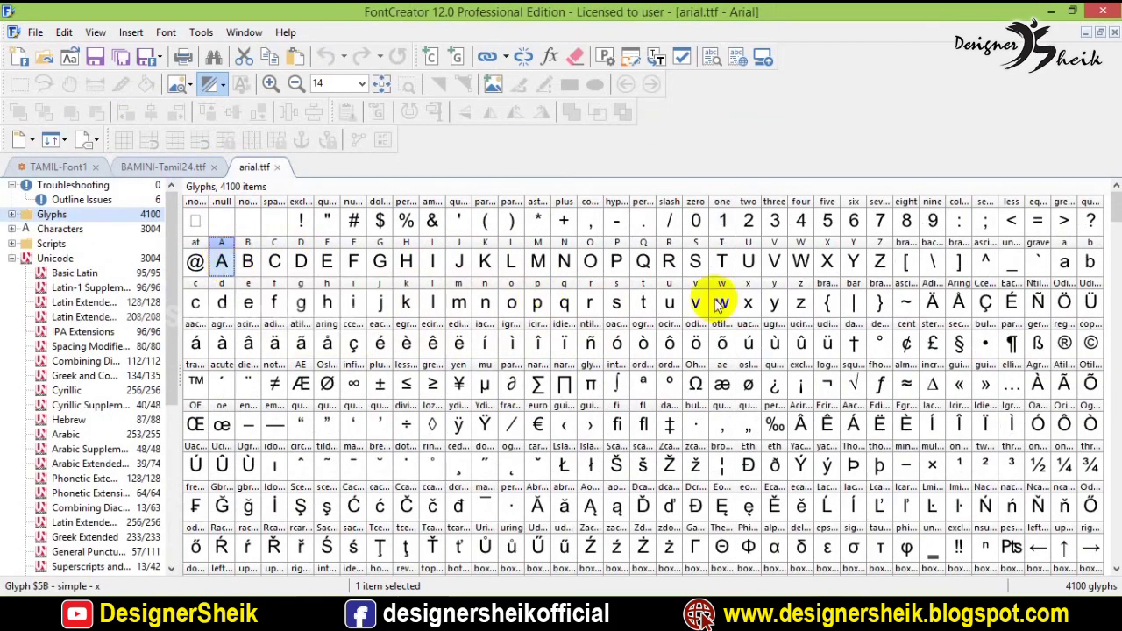
pyautogui.keyDown('shift'); pyautogui.click(884, 268); pyautogui.keyUp('shift')
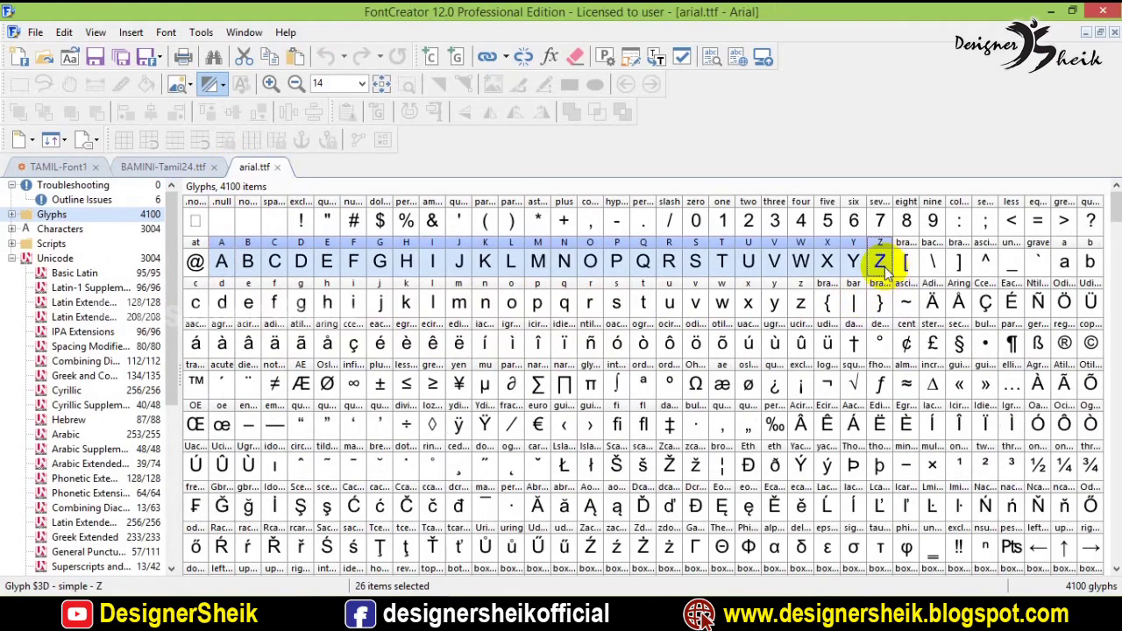
# Select TAMIL-Font1's capitals A–Z and bring up its Font Properties
pyautogui.click(57, 167)
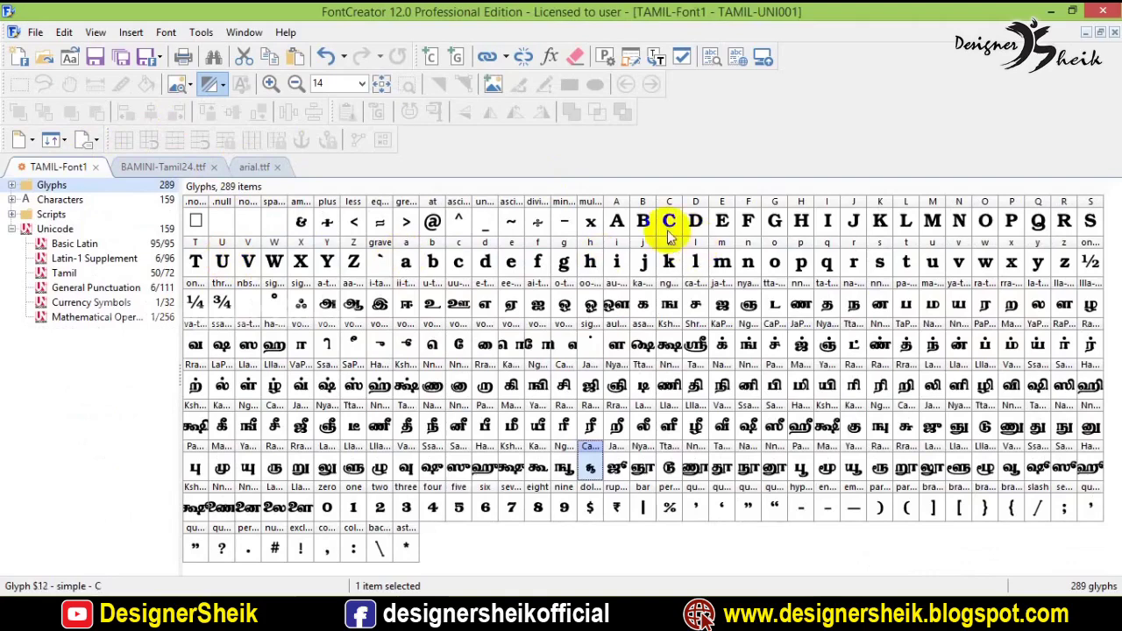
pyautogui.click(618, 225)
pyautogui.keyDown('shift'); pyautogui.click(355, 265); pyautogui.keyUp('shift')
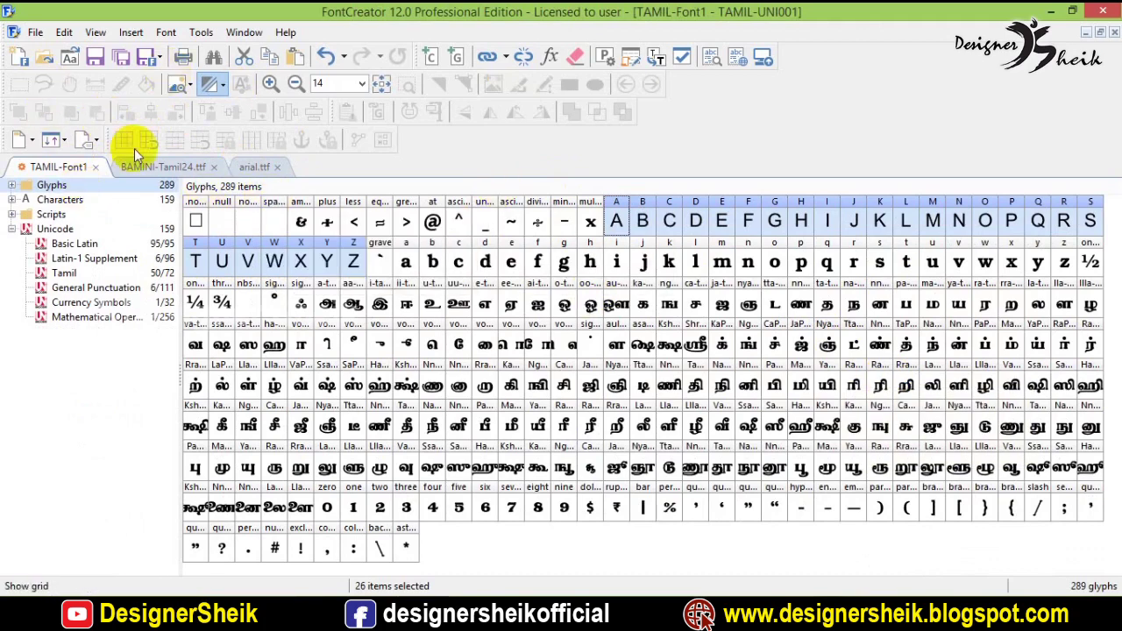
pyautogui.click(605, 58)
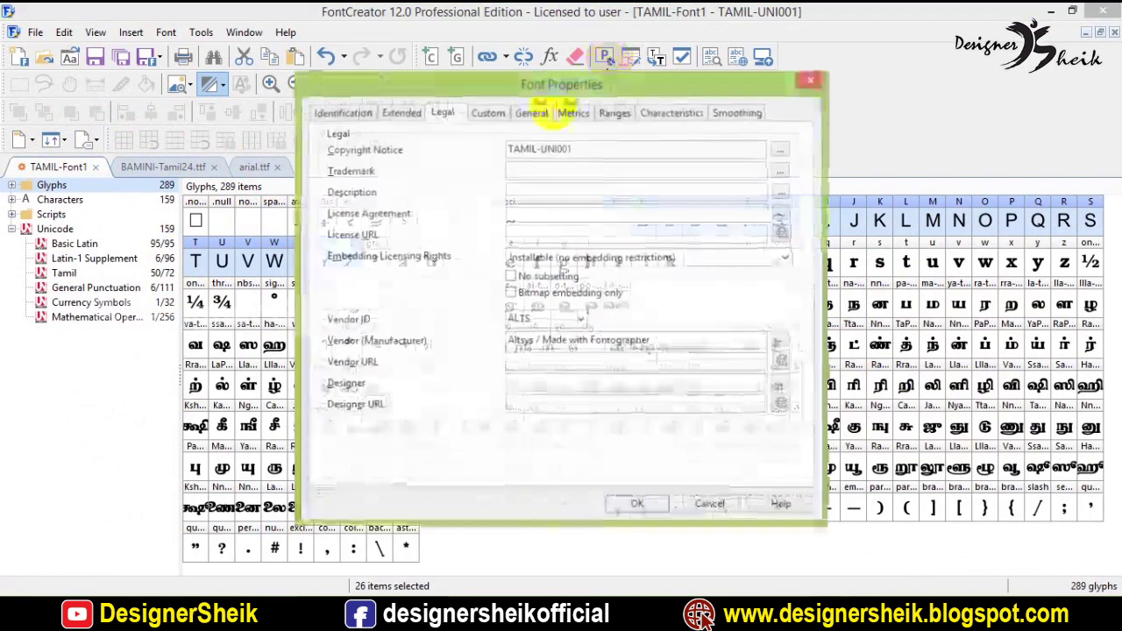
# Check the TAMIL-UNI001 family name, keep embedding rights at Installable, and close Font Properties
pyautogui.click(340, 113)
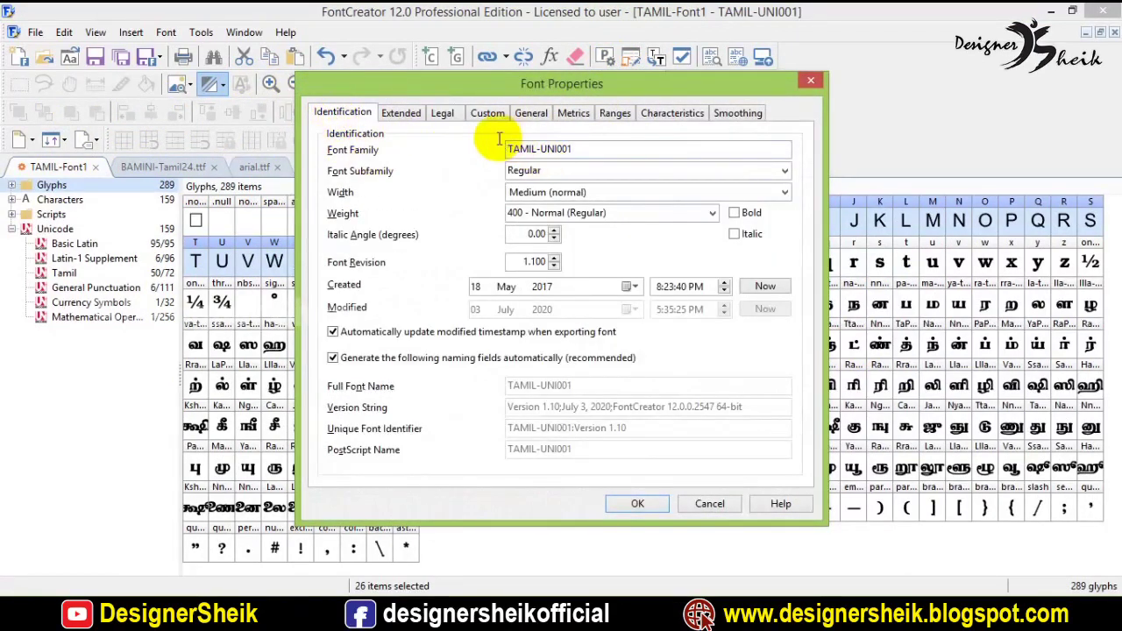
pyautogui.moveTo(509, 149); pyautogui.dragTo(638, 153)
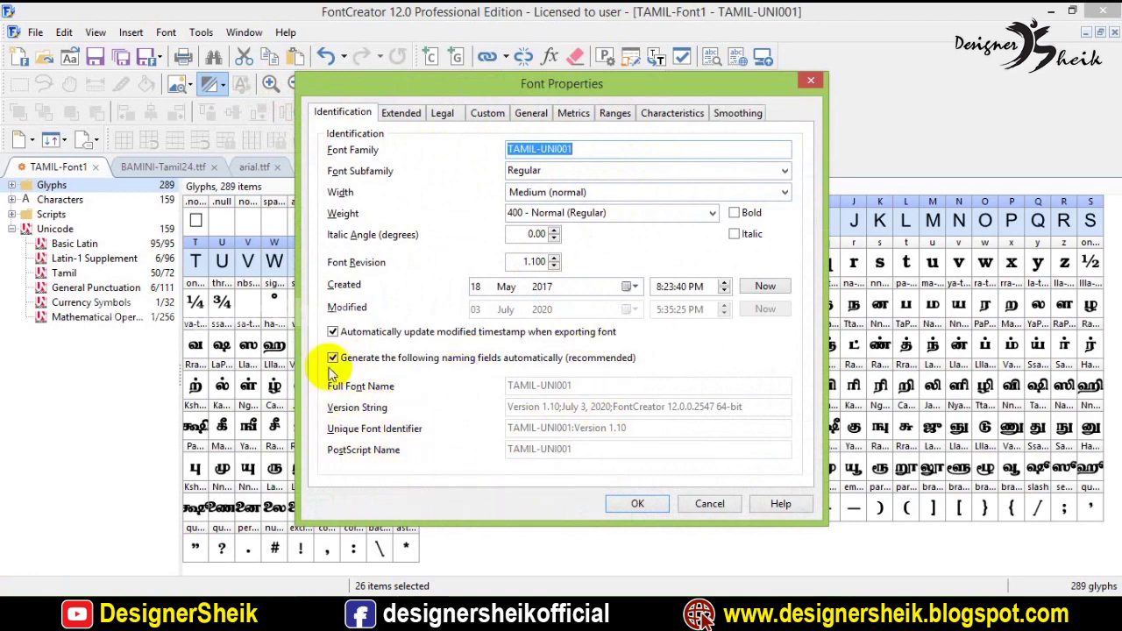
pyautogui.click(443, 114)
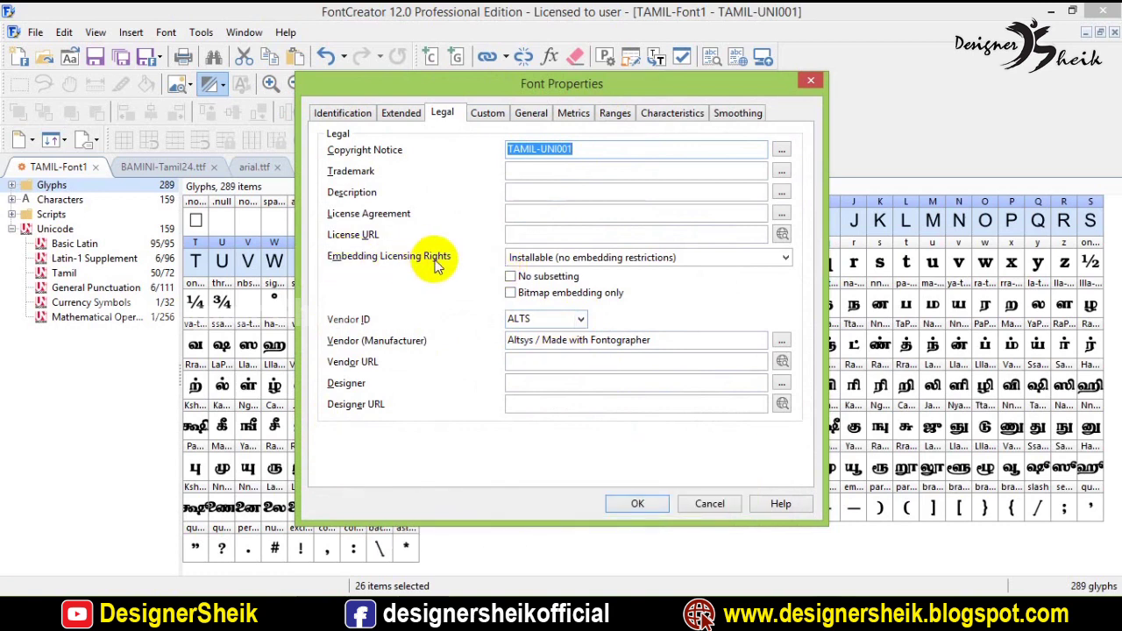
pyautogui.click(561, 257)
pyautogui.click(562, 276)
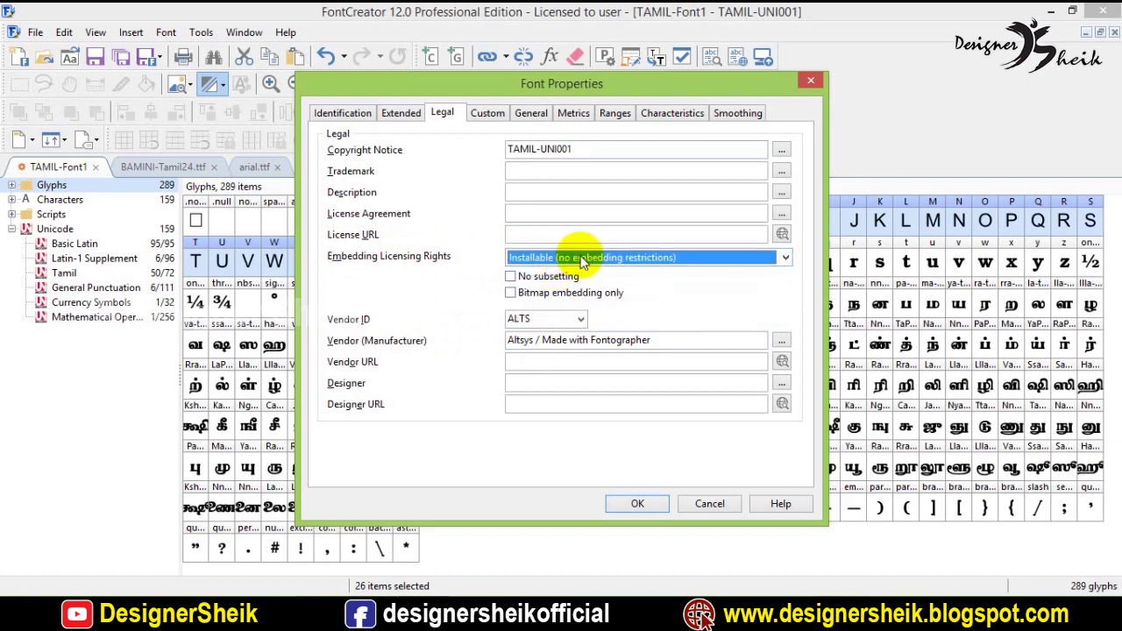
pyautogui.click(581, 259)
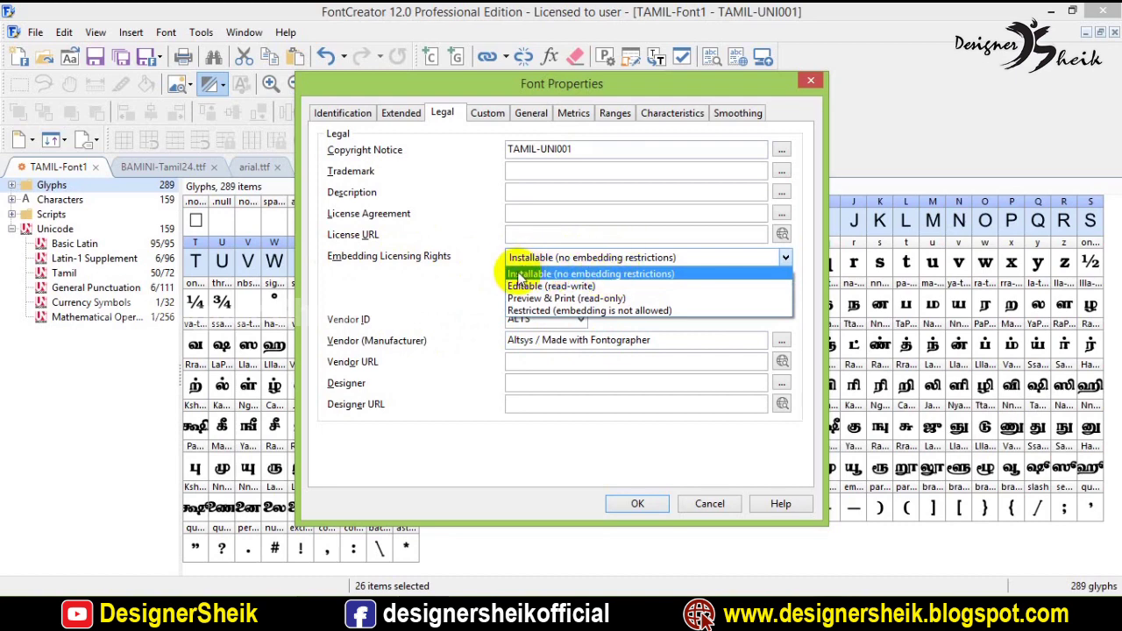
pyautogui.click(615, 274)
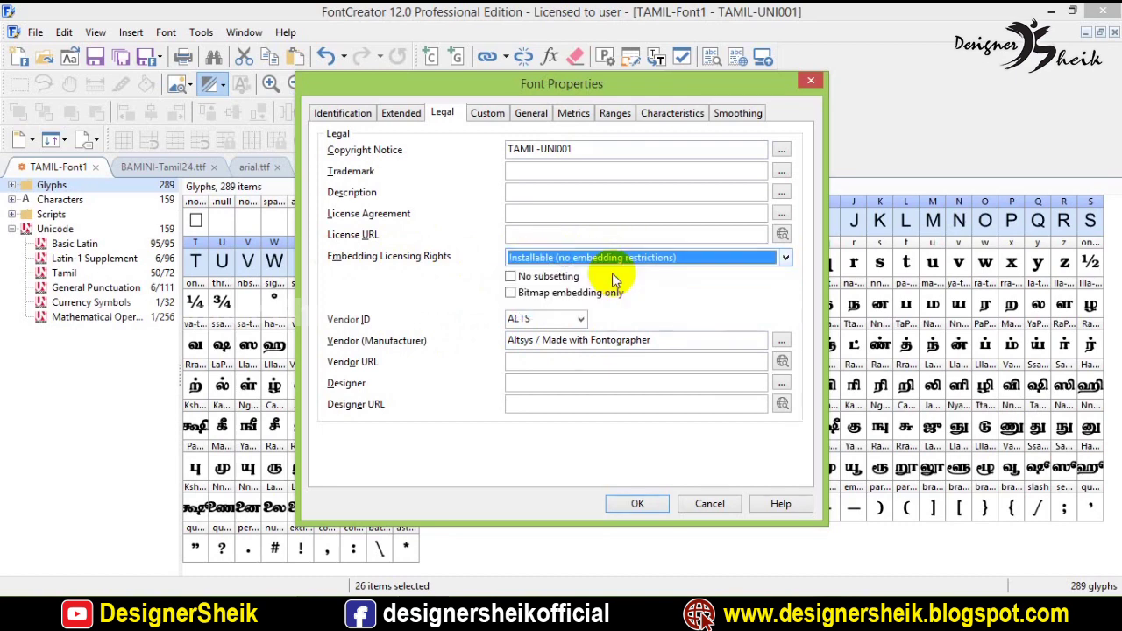
pyautogui.click(640, 503)
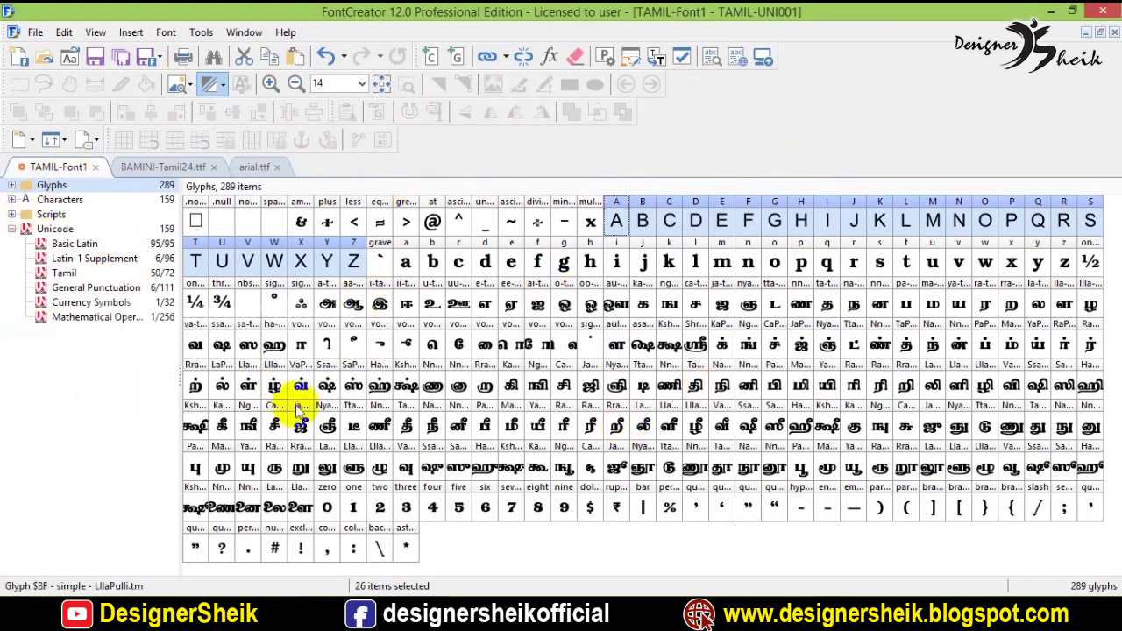
# Close BAMINI-Tamil24 and set the export output location to the Desktop's Font Creator folder
pyautogui.click(215, 167)
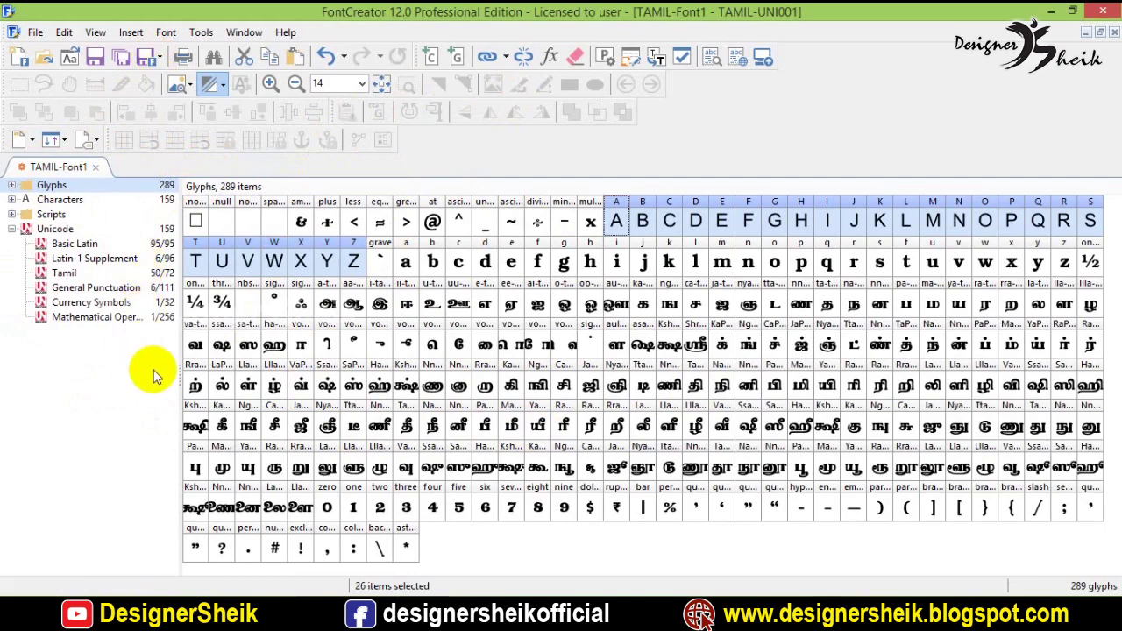
pyautogui.click(158, 59)
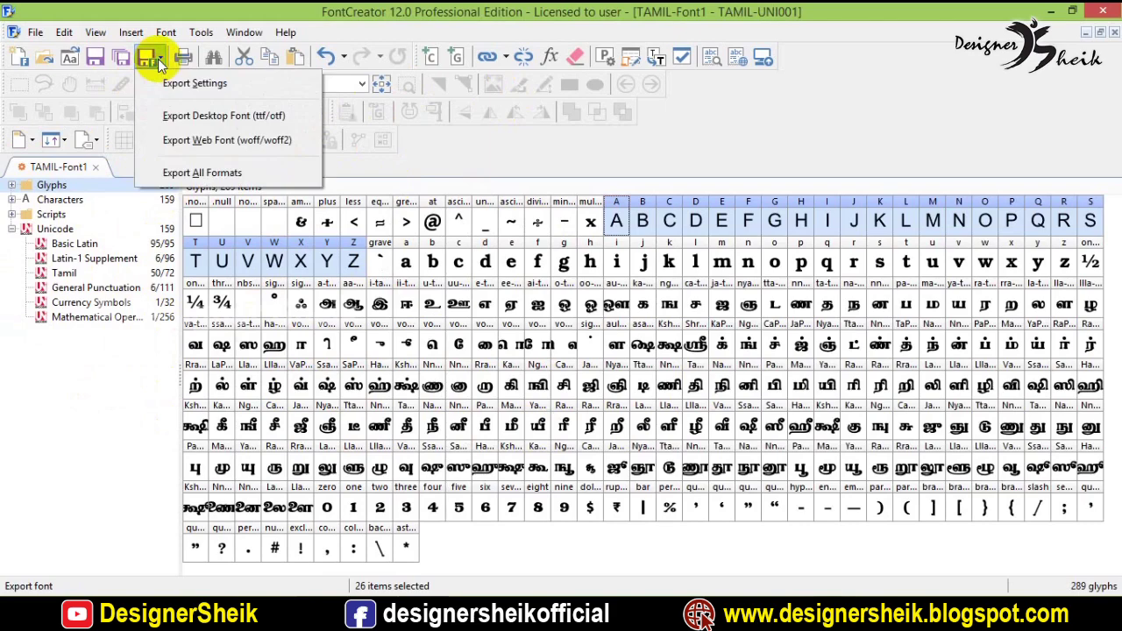
pyautogui.click(204, 91)
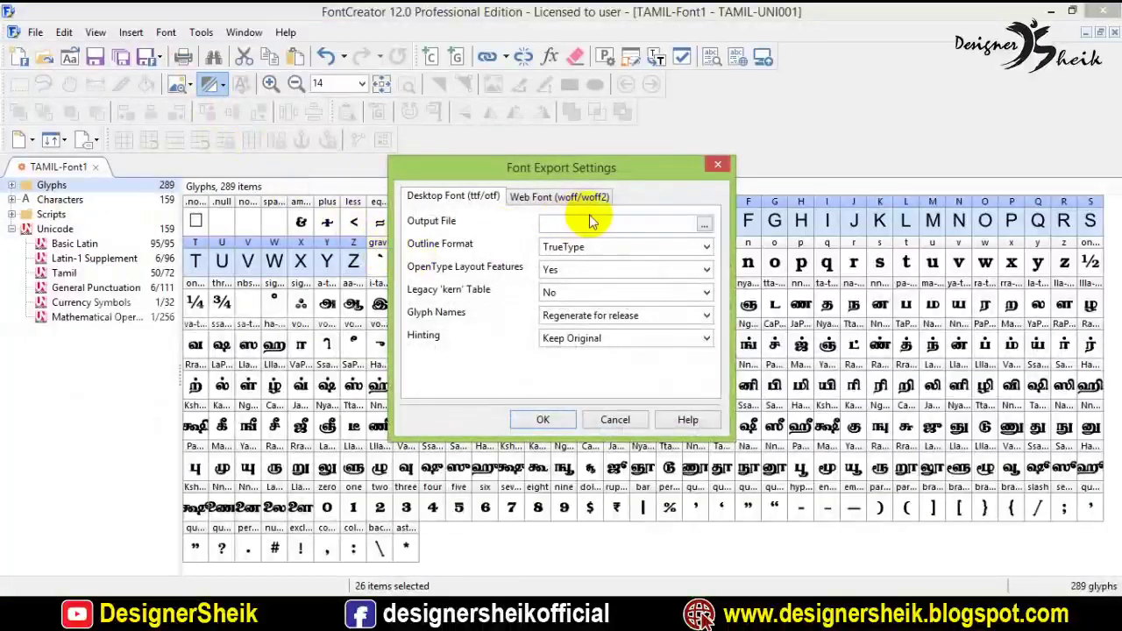
pyautogui.click(704, 227)
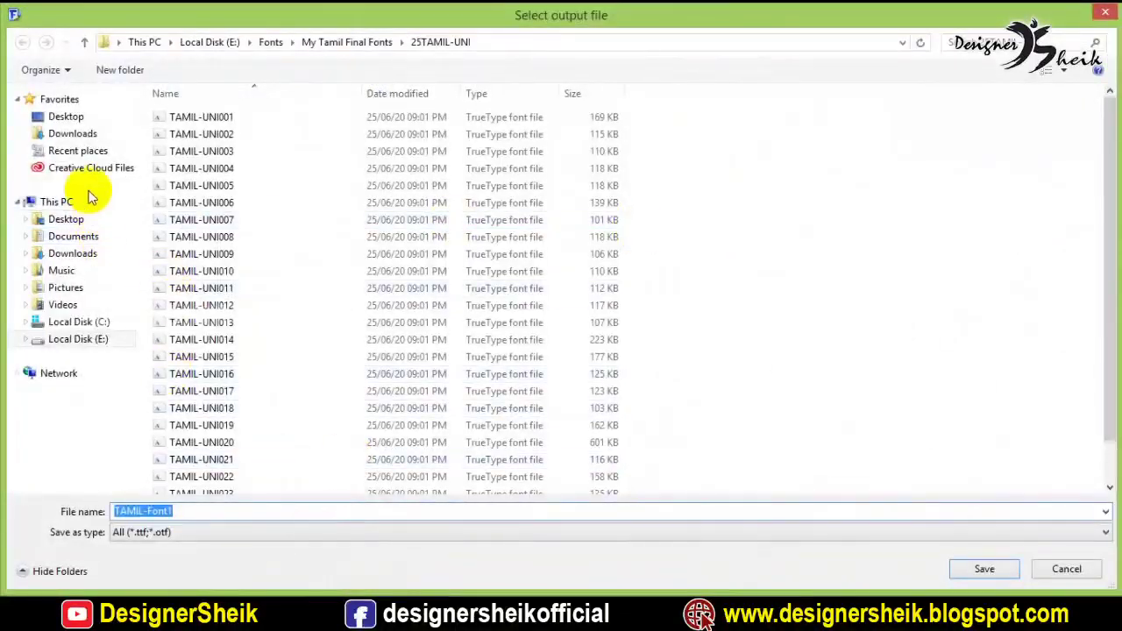
pyautogui.click(67, 119)
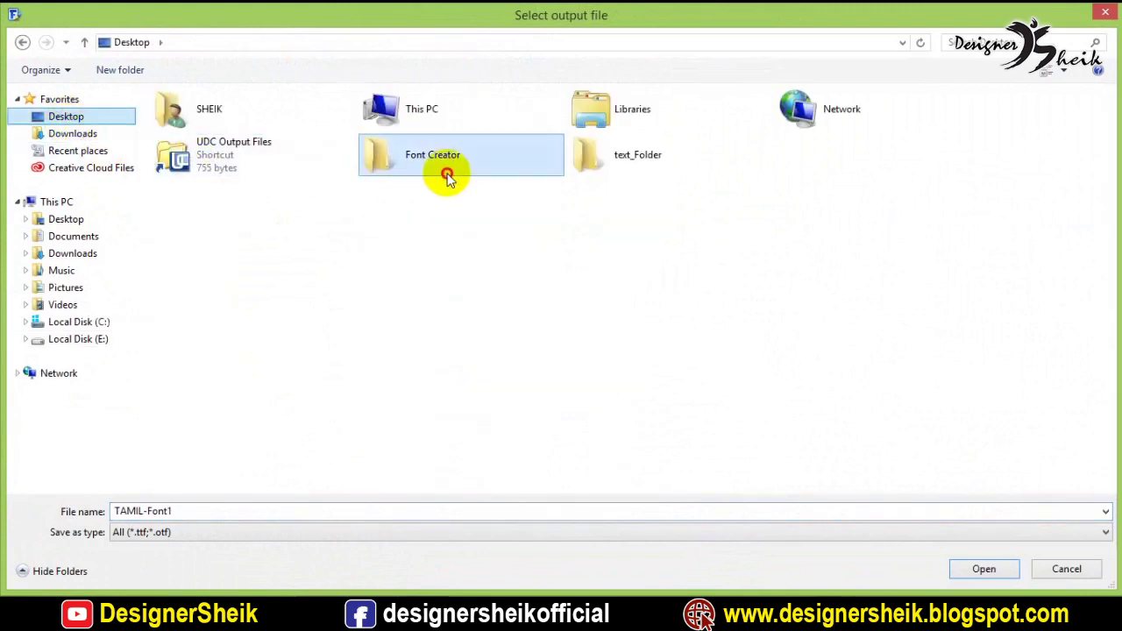
pyautogui.doubleClick(443, 174)
# Choose TrueType (*.ttf) output, accept the export settings, and export TAMIL-Font1 as a desktop font
pyautogui.click(154, 534)
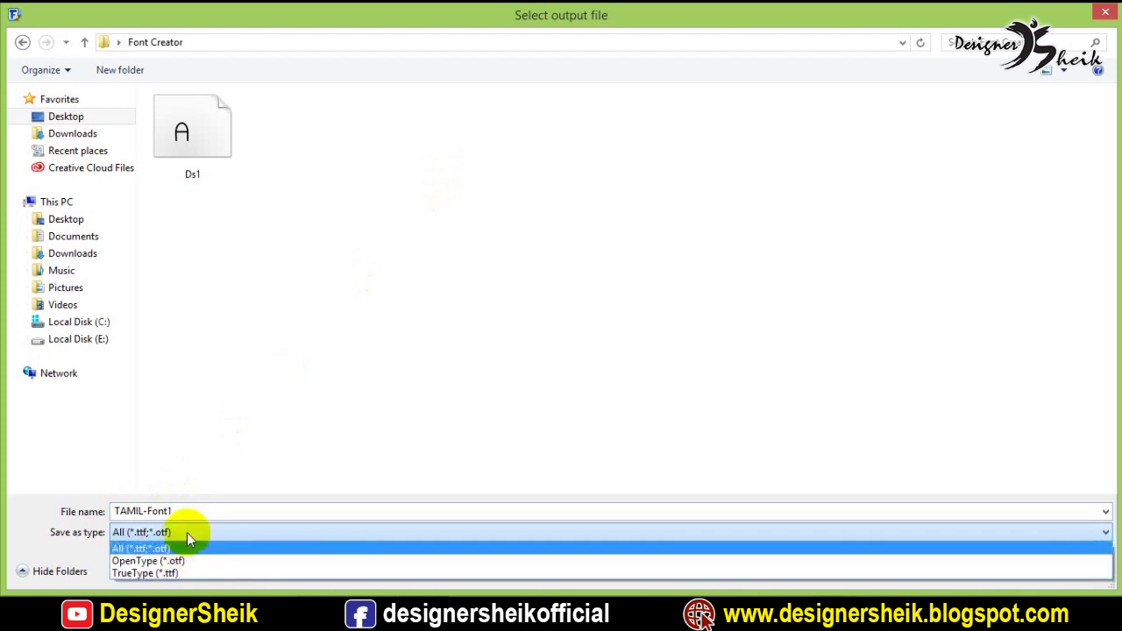
pyautogui.click(186, 572)
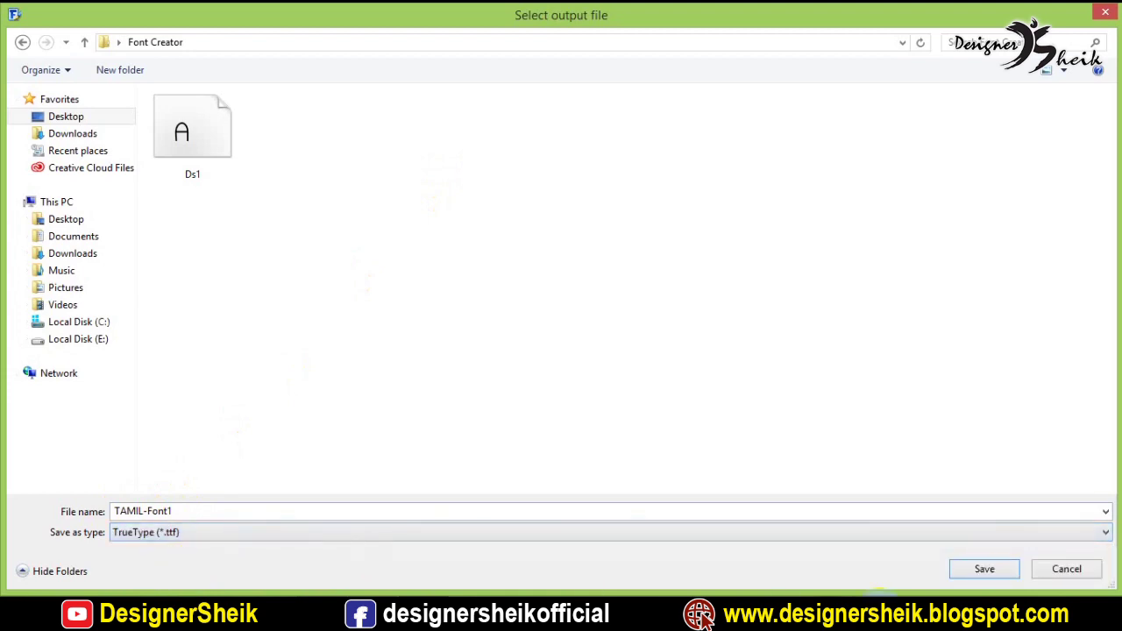
pyautogui.click(966, 569)
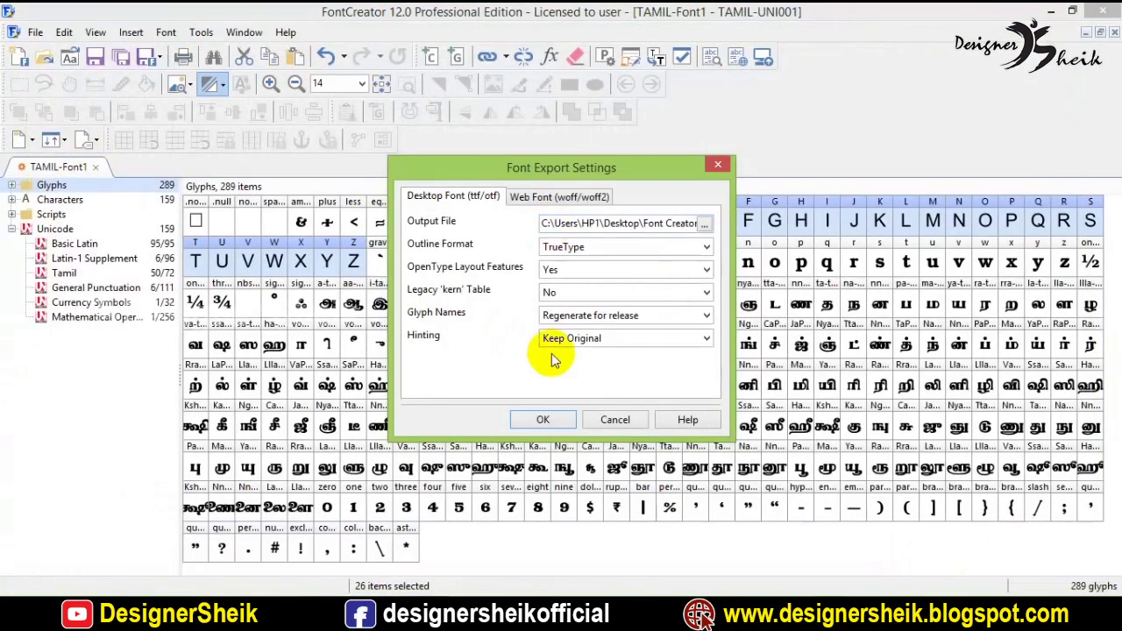
pyautogui.click(539, 419)
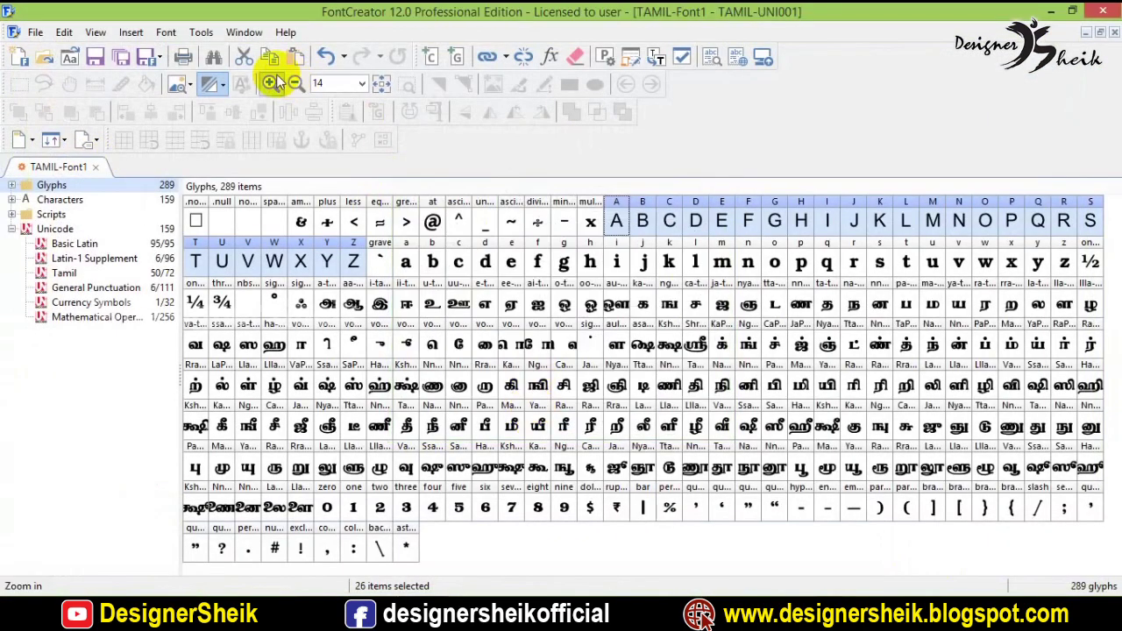
pyautogui.click(162, 59)
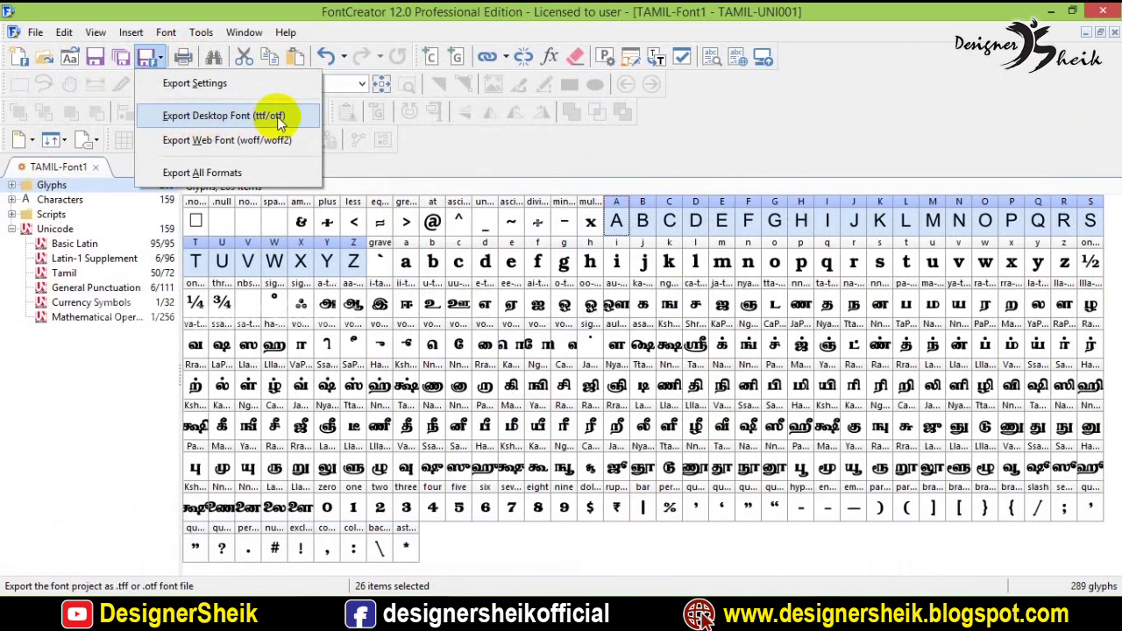
pyautogui.click(277, 117)
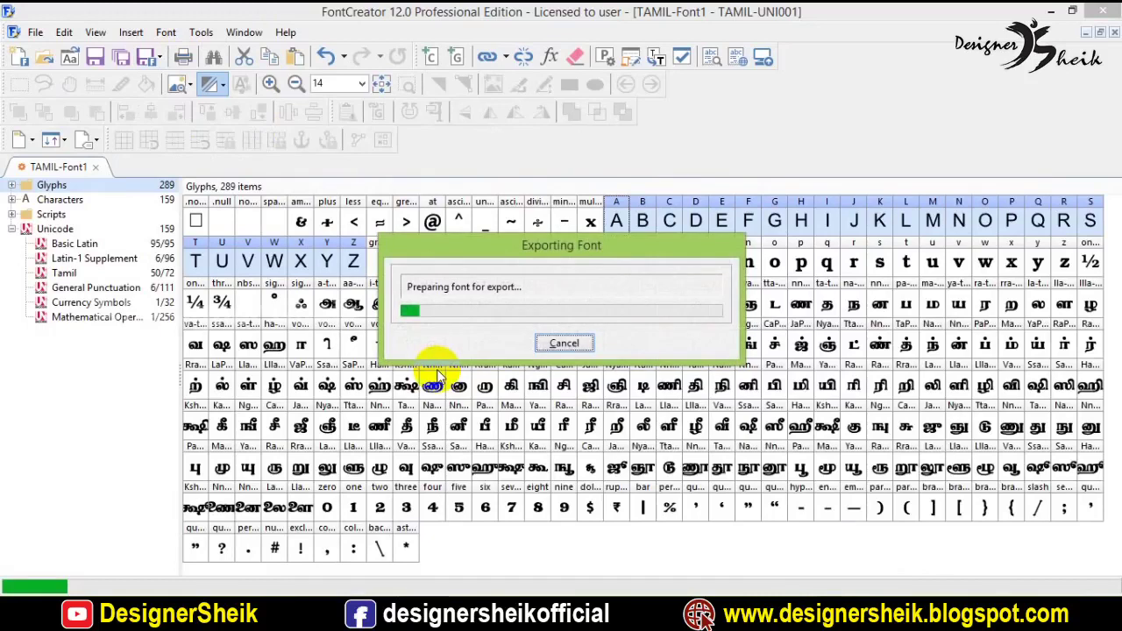
# Show Desktop\Font Creator as large icons, then preview and close the exported TAMIL-Font1 font
pyautogui.click(379, 587)
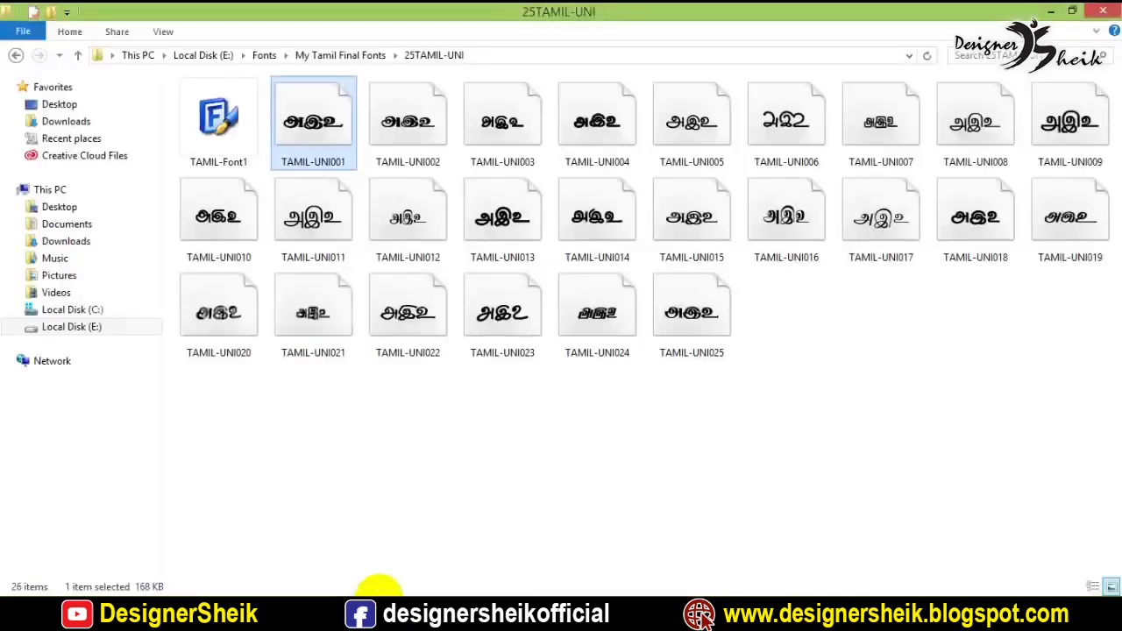
pyautogui.click(60, 208)
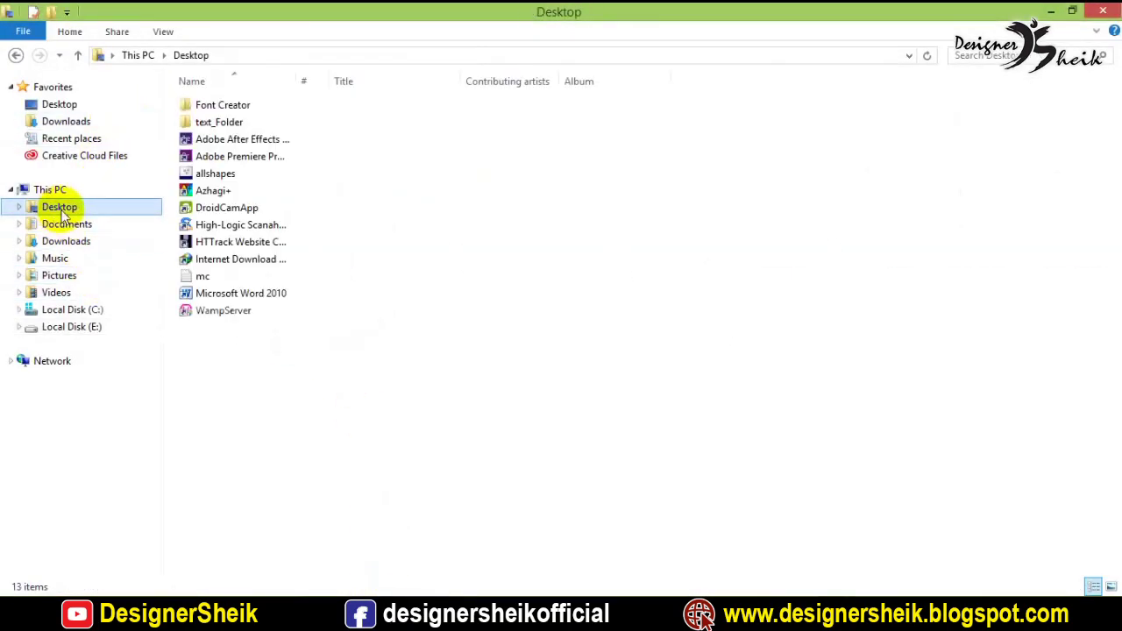
pyautogui.doubleClick(208, 107)
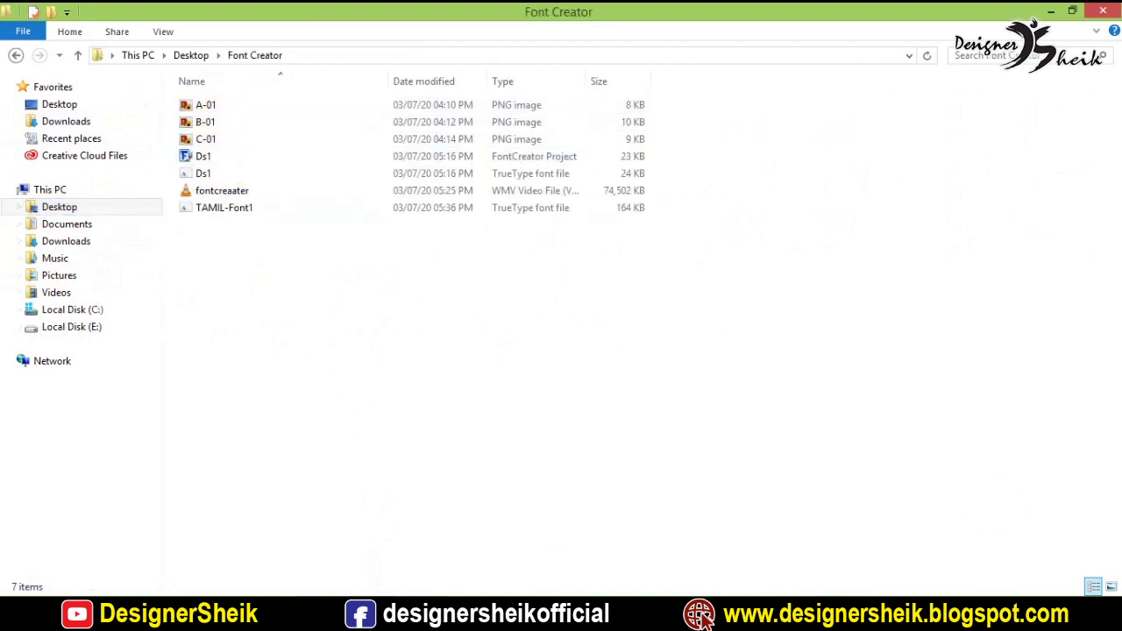
pyautogui.click(1111, 587)
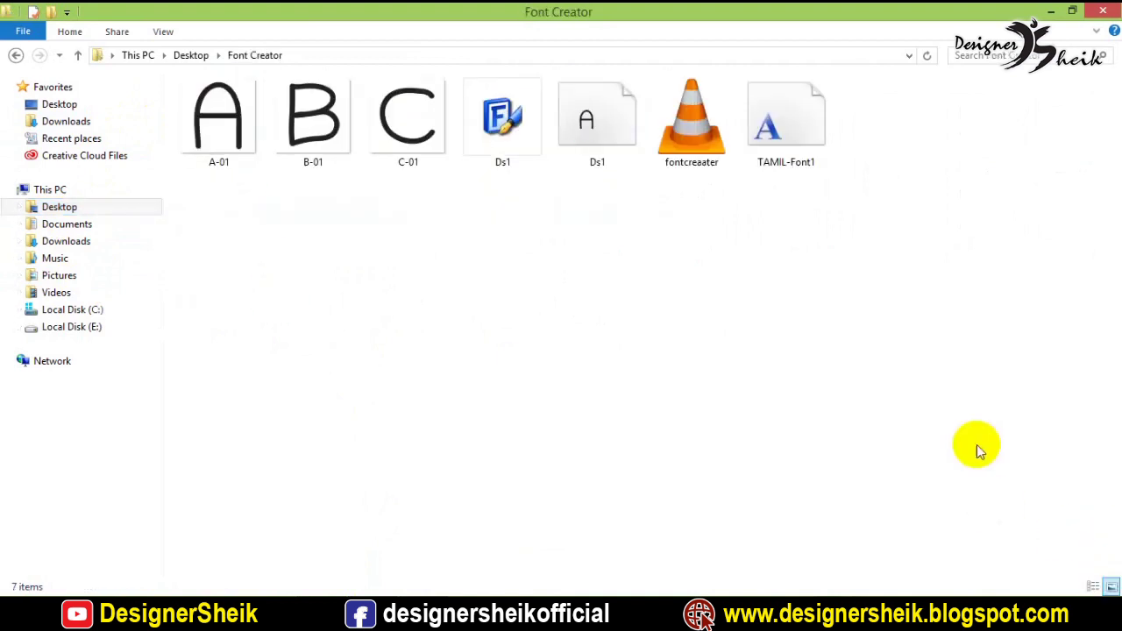
pyautogui.doubleClick(806, 125)
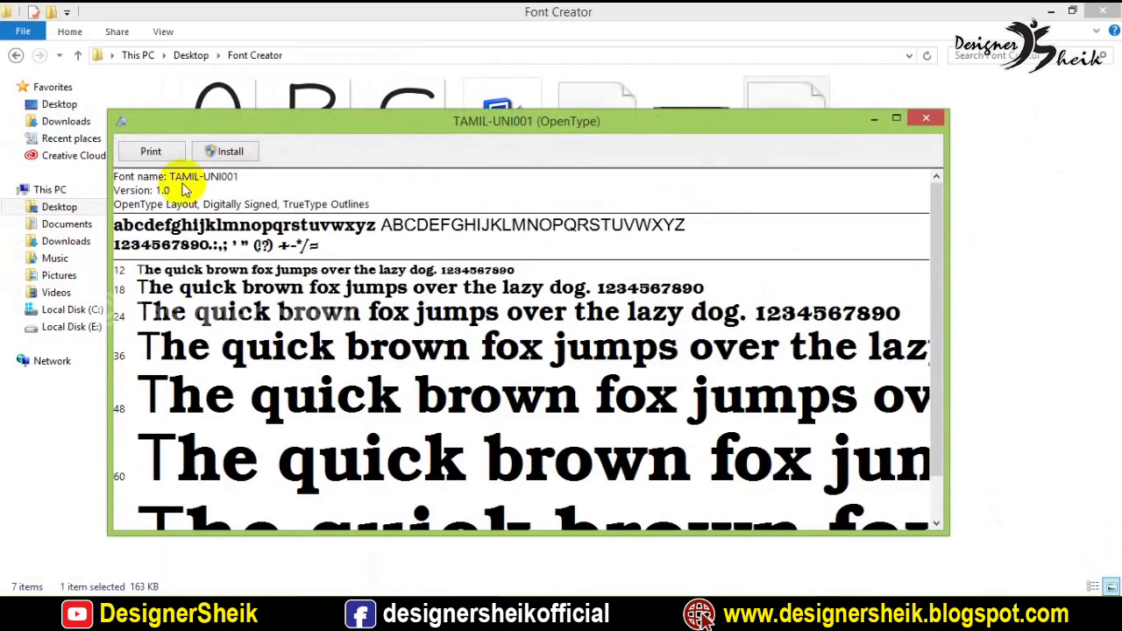
pyautogui.click(927, 120)
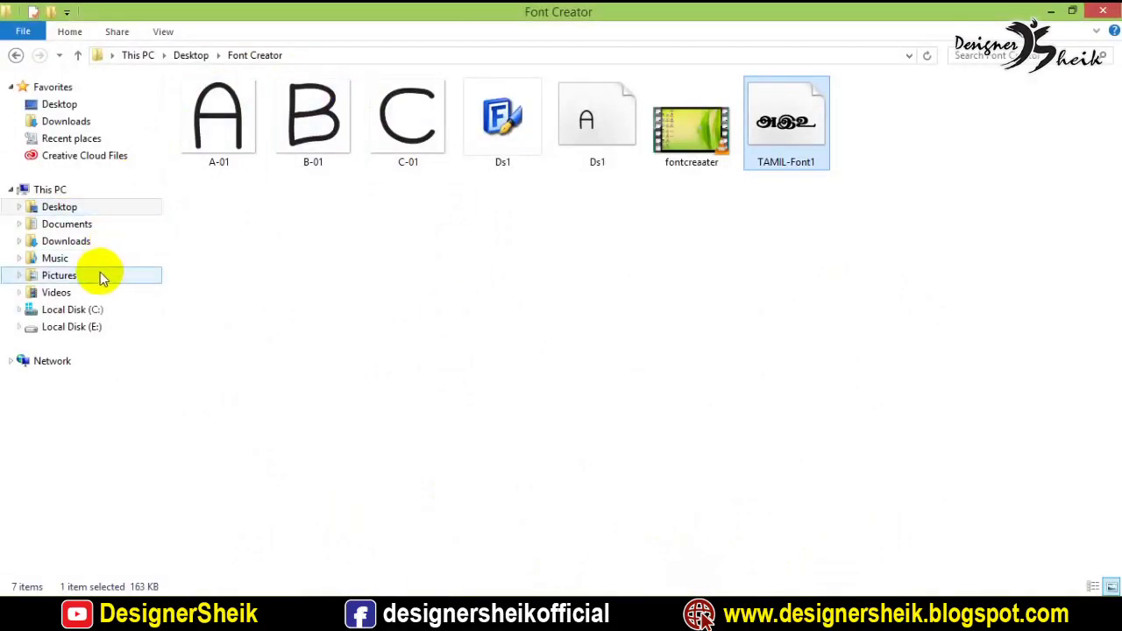
# Navigate to E:\Fonts\My Tamil Final Fonts\331 SR-Tamil in File Explorer
pyautogui.click(83, 326)
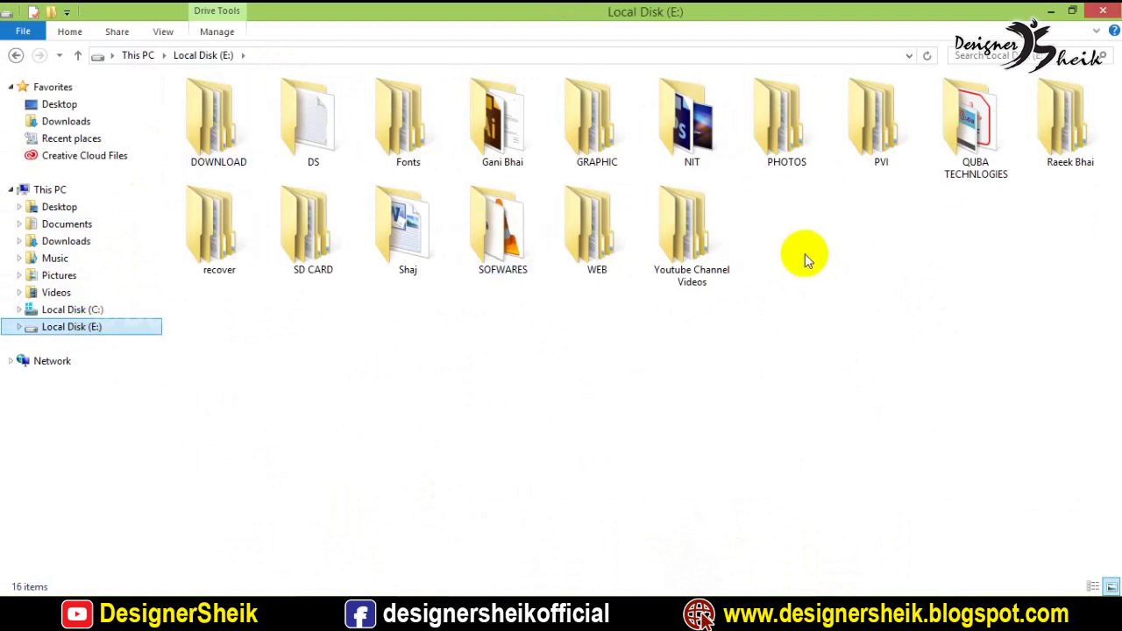
pyautogui.doubleClick(399, 140)
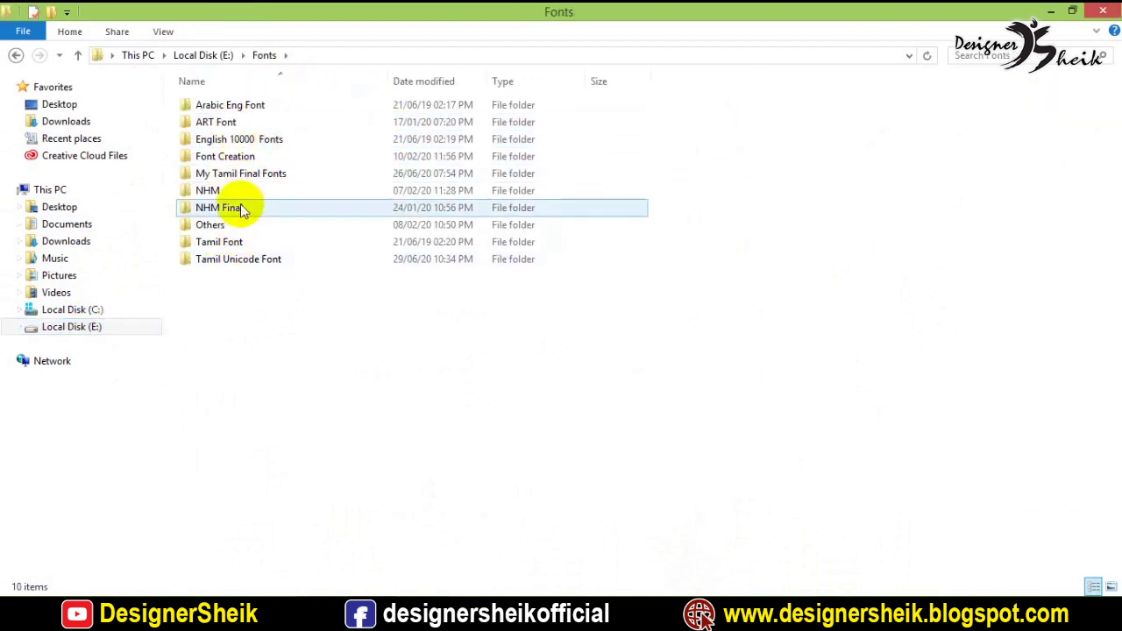
pyautogui.doubleClick(240, 173)
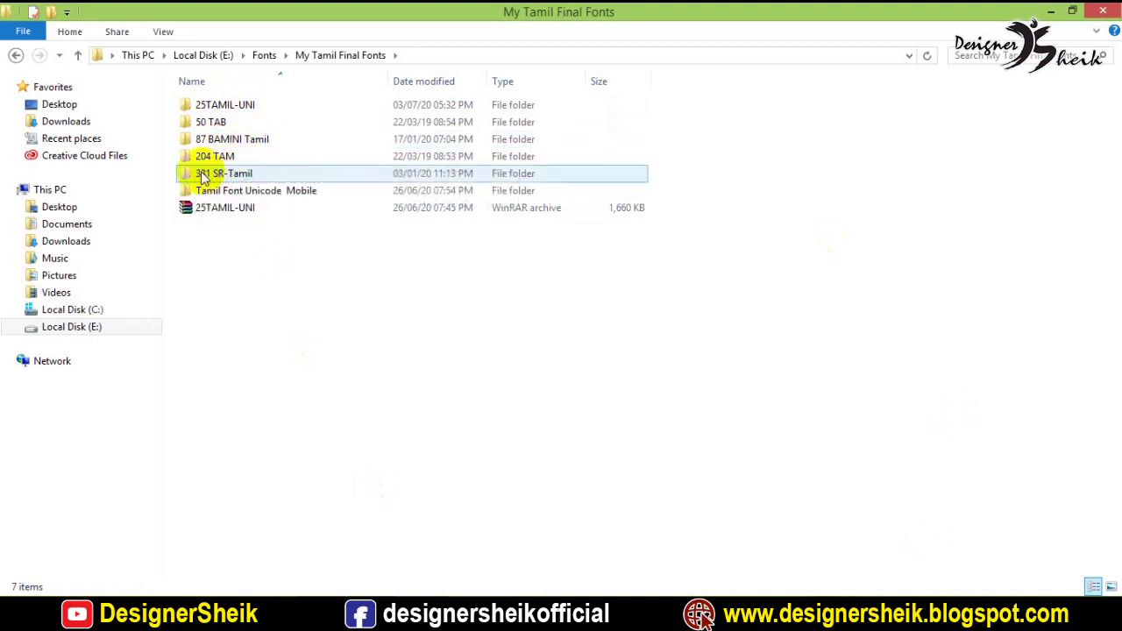
pyautogui.moveTo(225, 174)
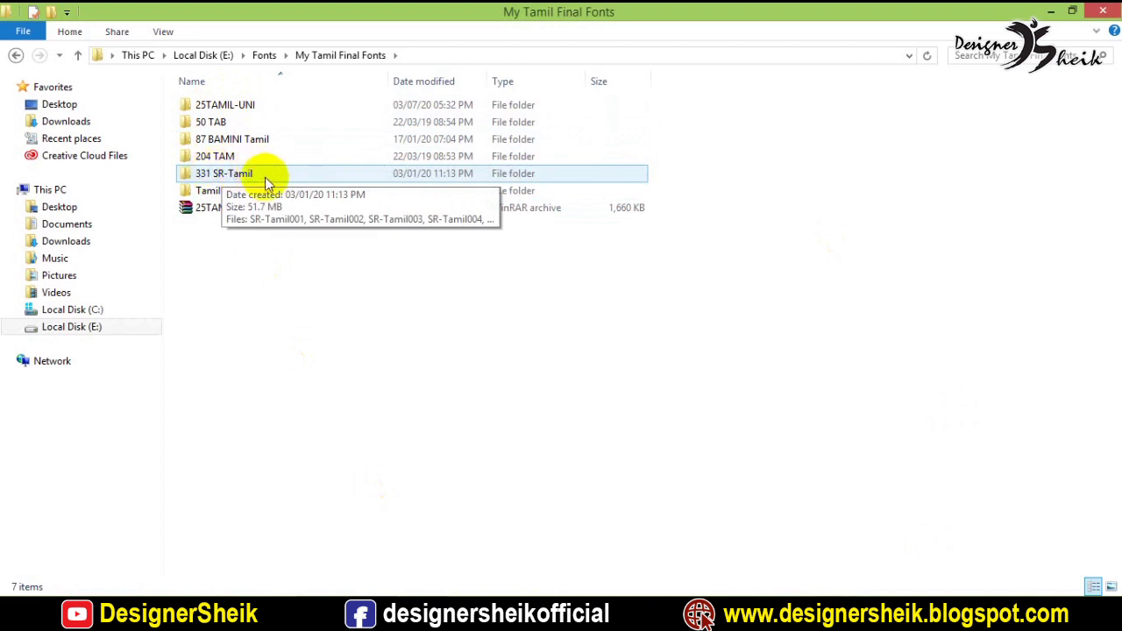
pyautogui.doubleClick(244, 176)
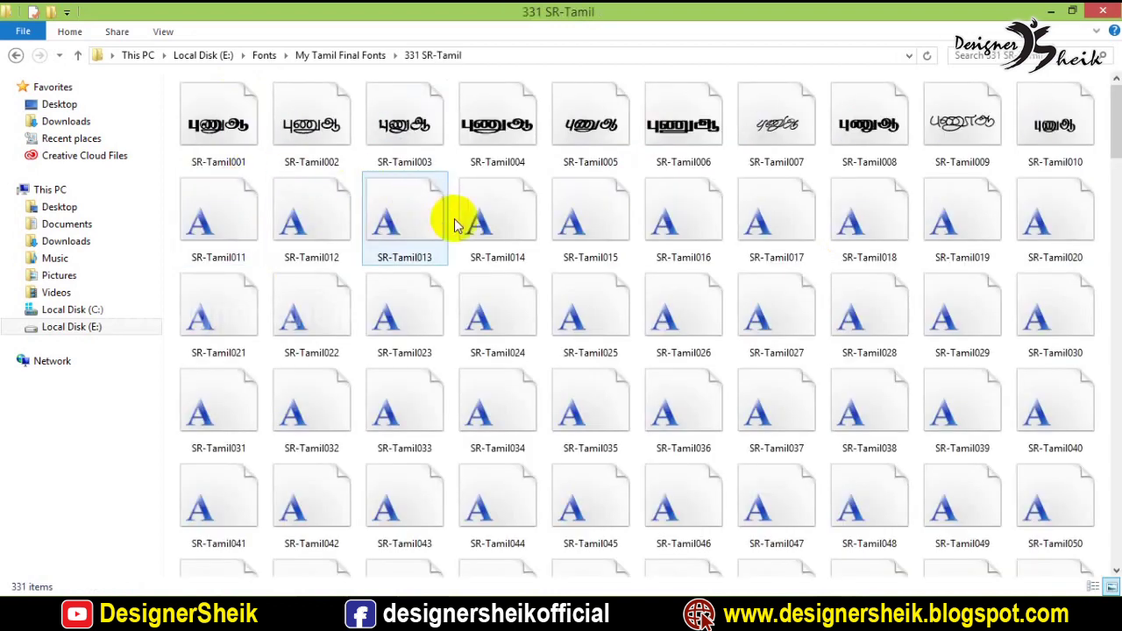
# Scroll through the 331 SR-Tamil font previews, go back to My Tamil Final Fonts, and return to FontCreator
pyautogui.scroll(-5, 827, 389)
pyautogui.scroll(-5, 902, 396)
pyautogui.scroll(-3, 914, 401)
pyautogui.scroll(-1, 914, 400)
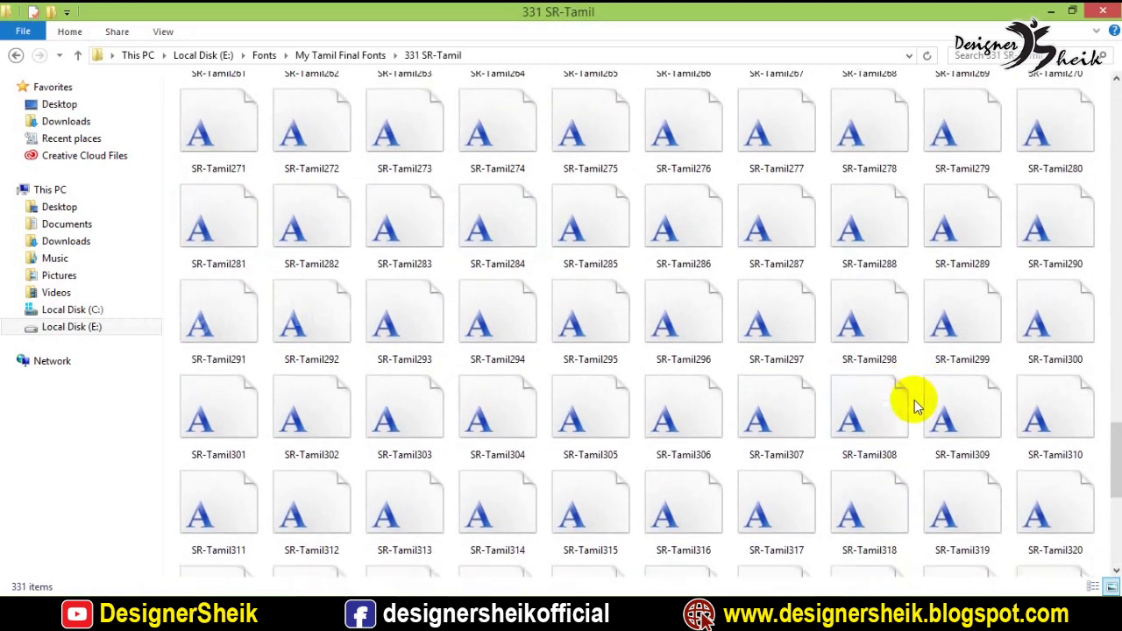
pyautogui.scroll(8, 915, 400)
pyautogui.scroll(4, 570, 221)
pyautogui.scroll(2, 581, 237)
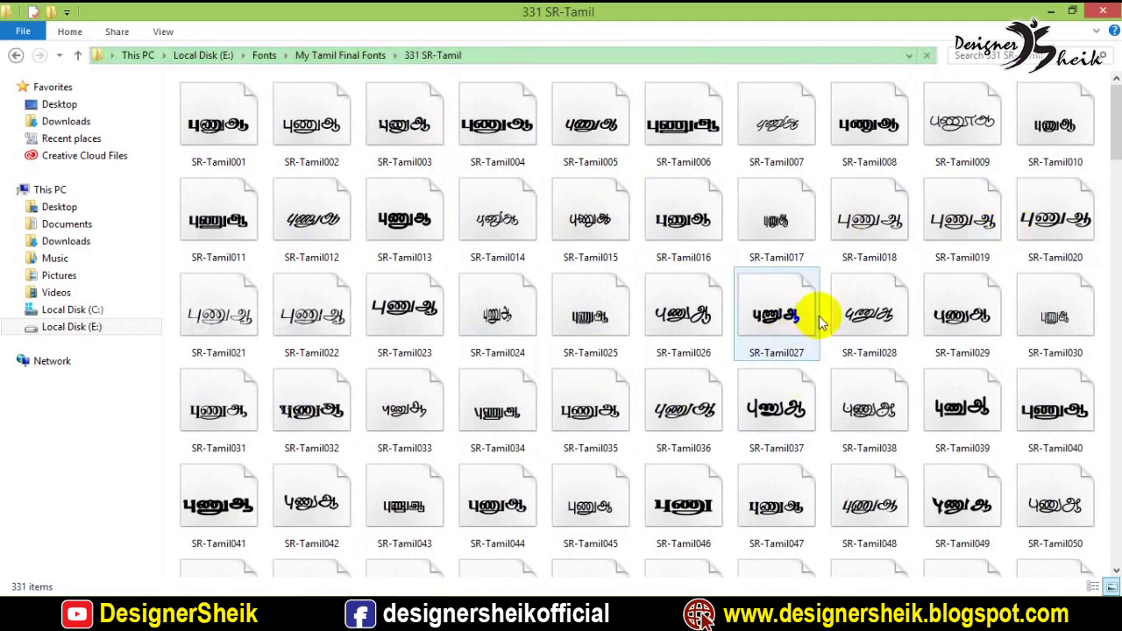
pyautogui.scroll(-5, 821, 319)
pyautogui.scroll(-3, 821, 319)
pyautogui.scroll(-2, 820, 319)
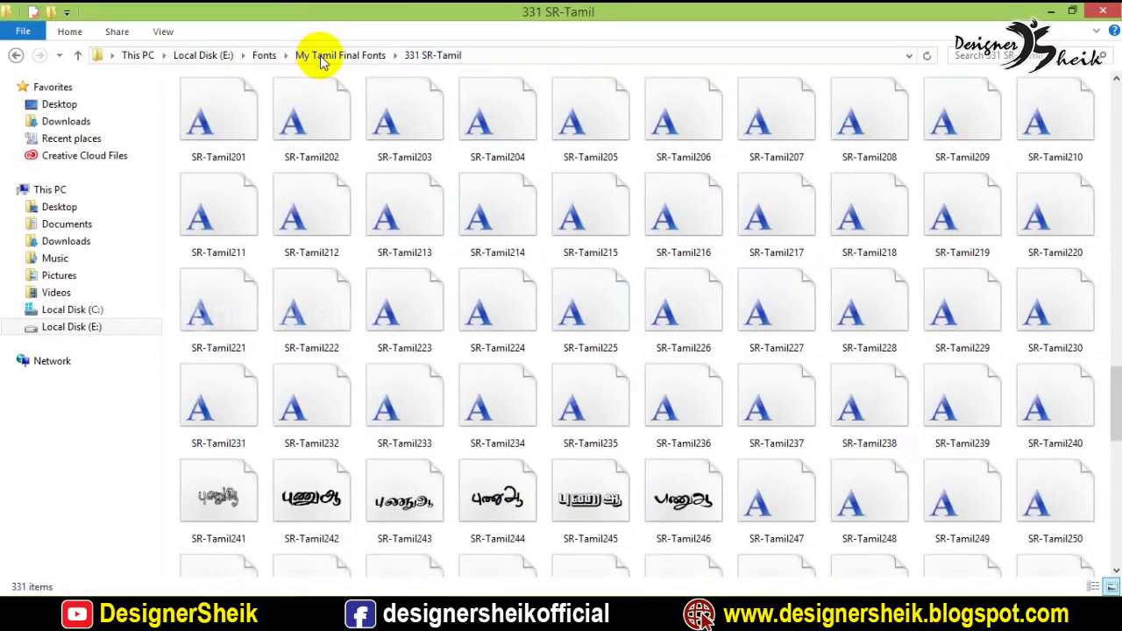
pyautogui.click(320, 55)
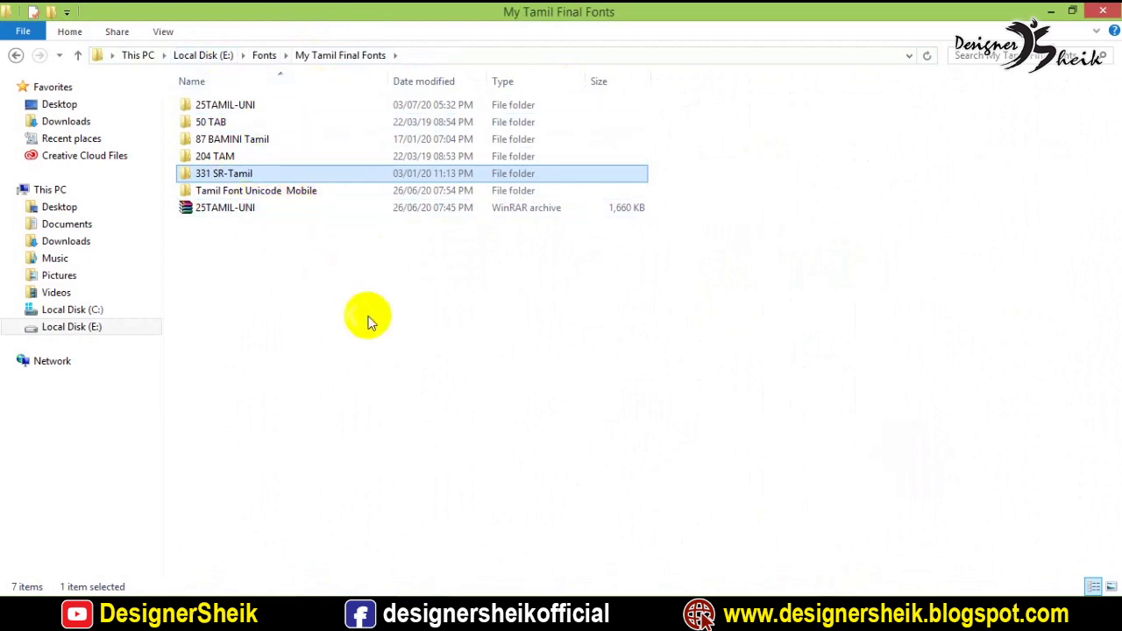
pyautogui.click(426, 583)
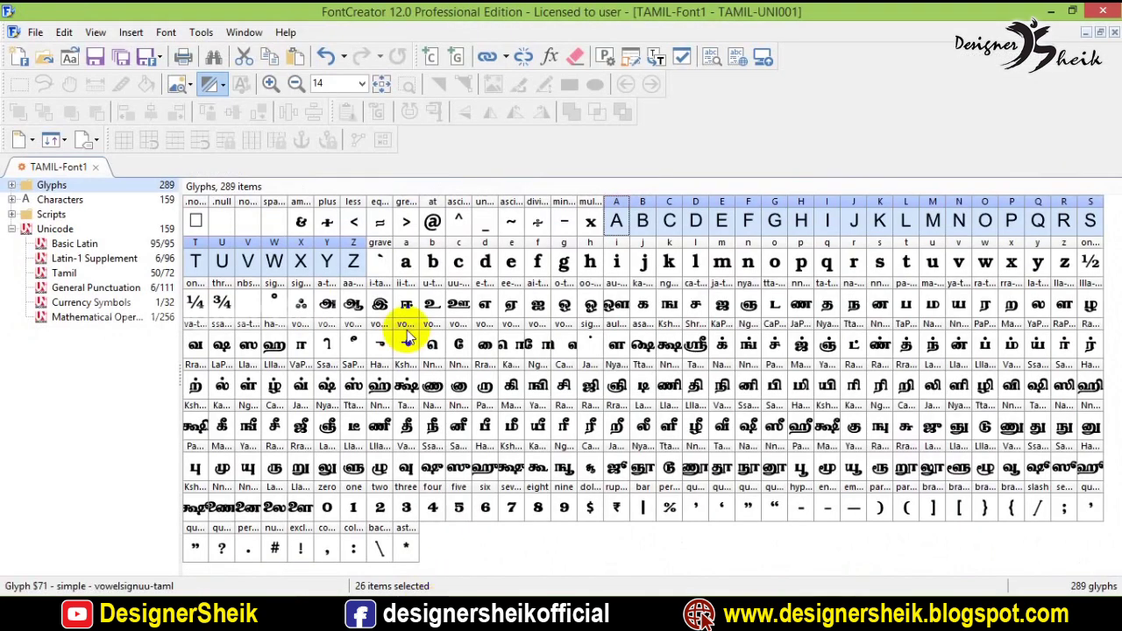